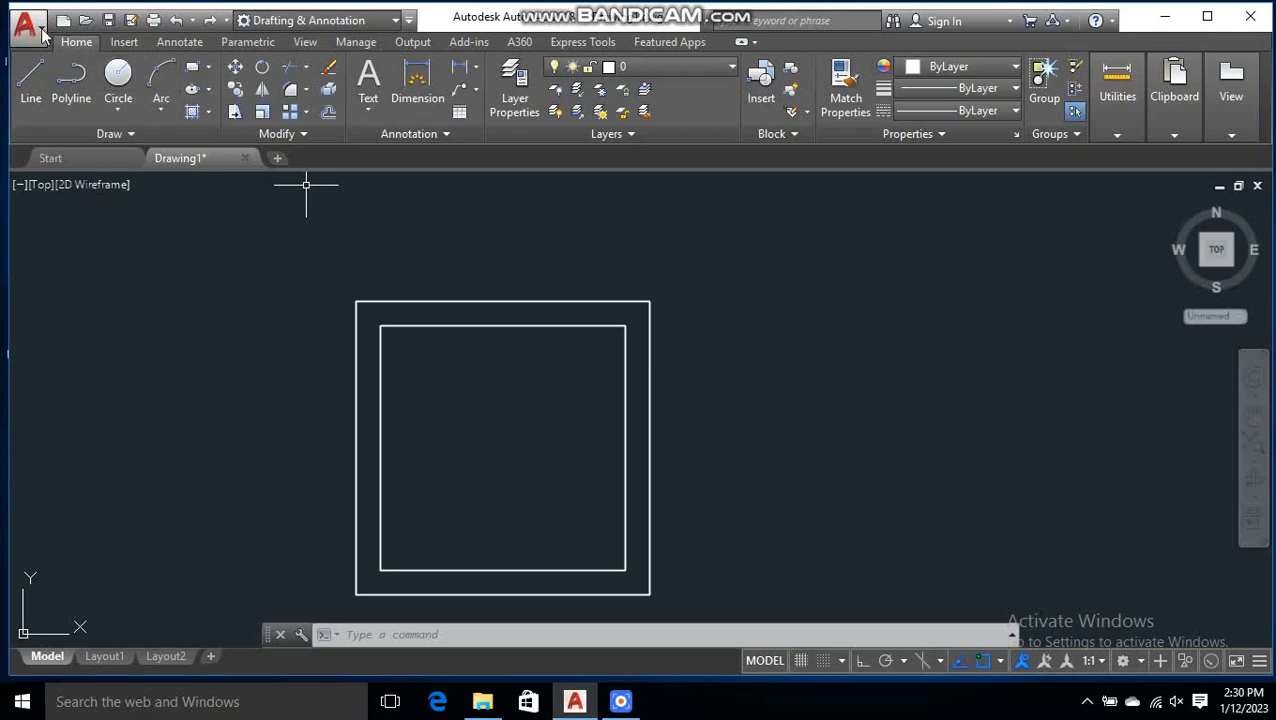
Step: Examine the options for opening, saving and closing drawings, the quick access commands and the available workspaces
{"action": "left_click", "coordinate": [41, 35]}
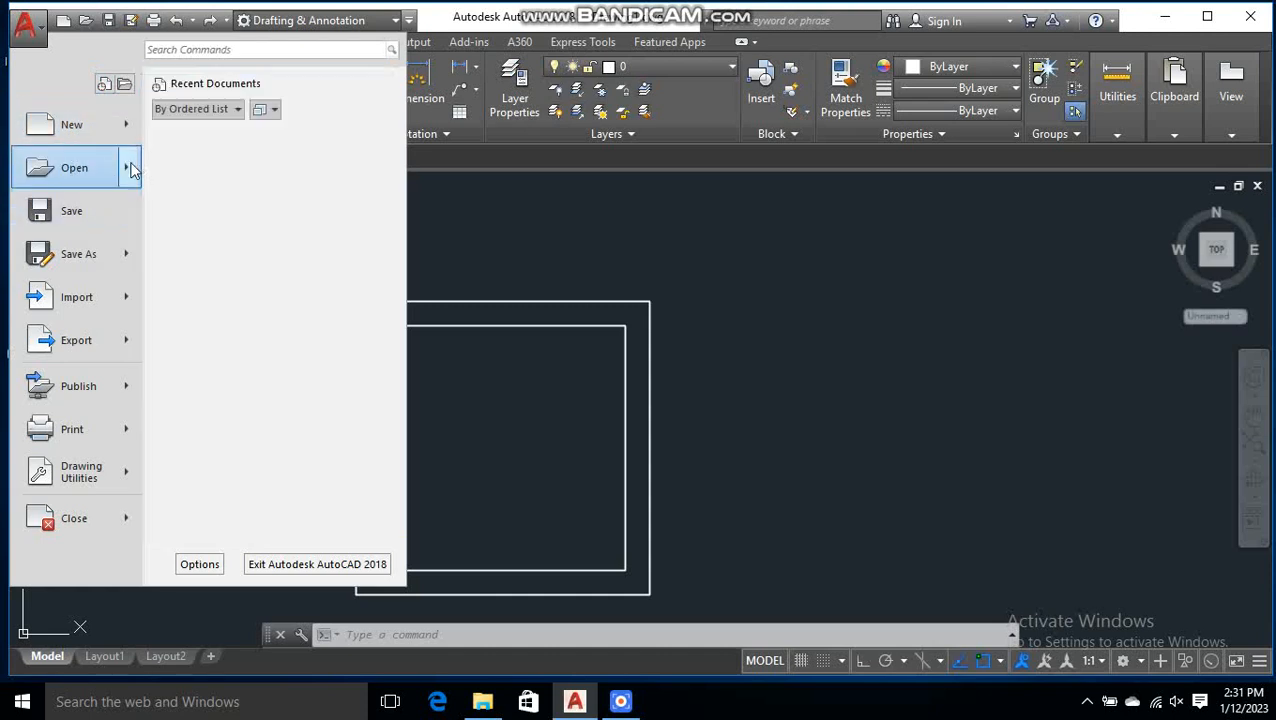
{"action": "mouse_move", "coordinate": [128, 172]}
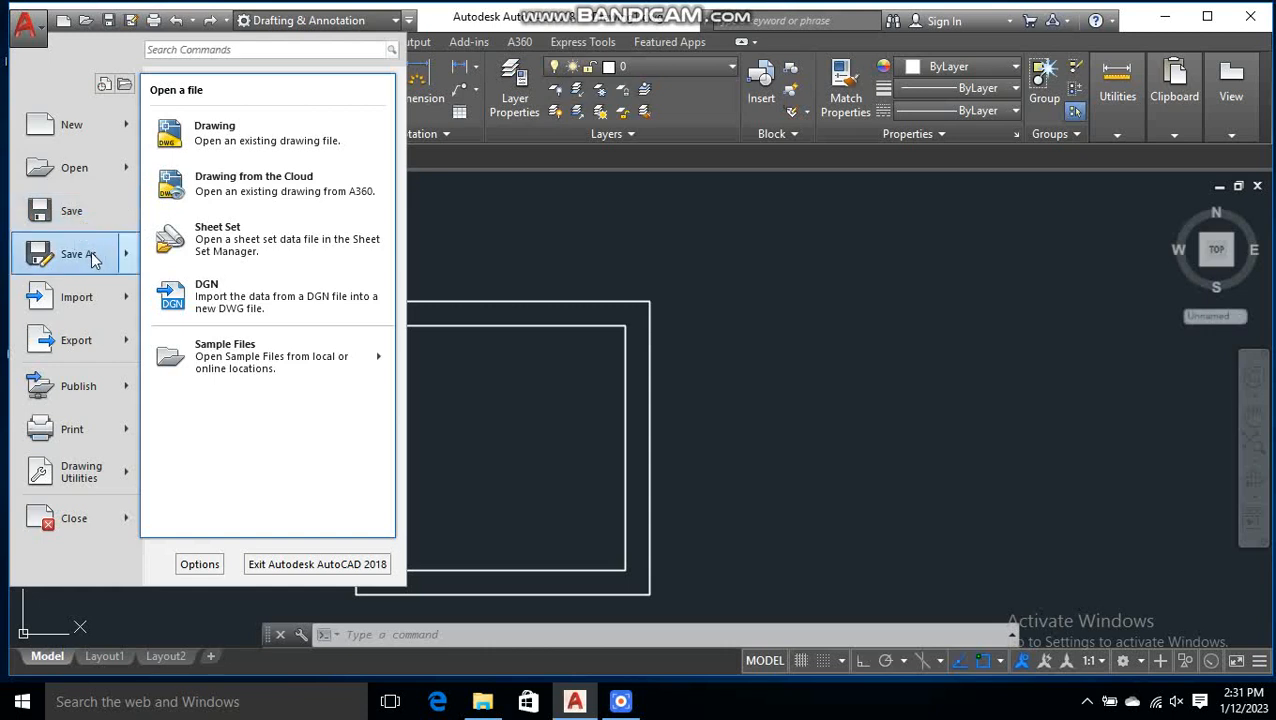
{"action": "mouse_move", "coordinate": [91, 257]}
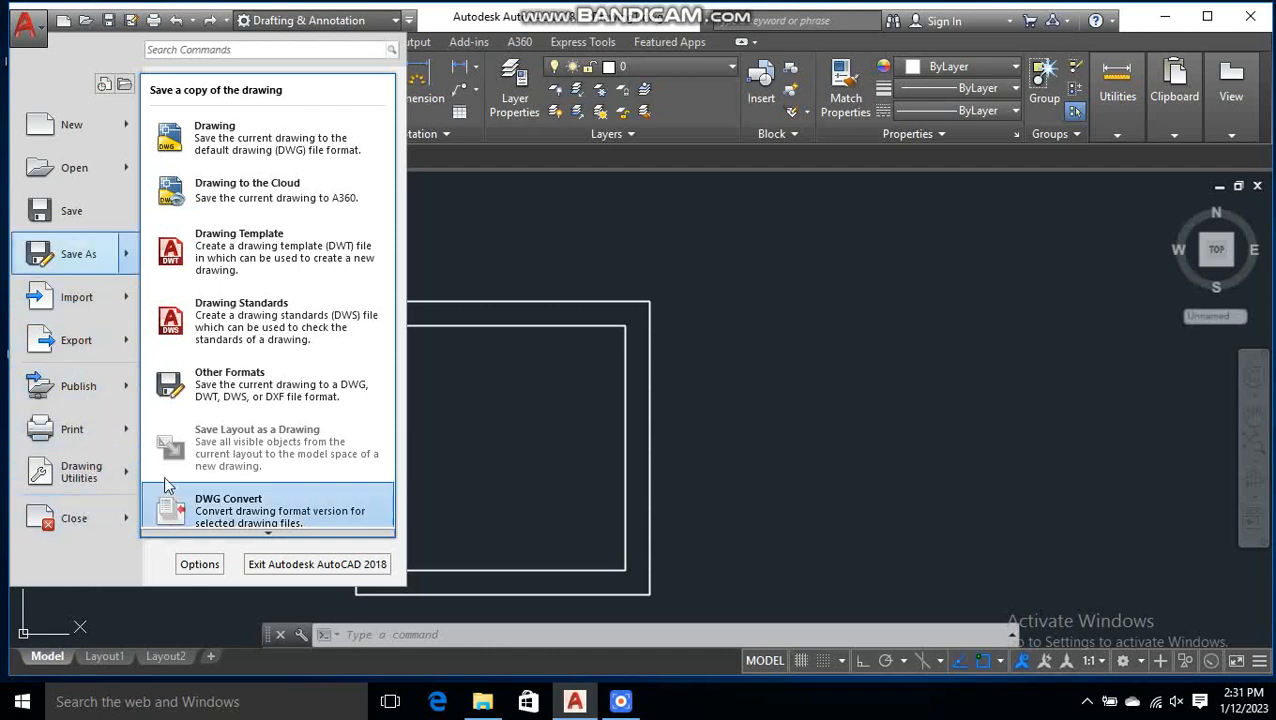
{"action": "mouse_move", "coordinate": [66, 523]}
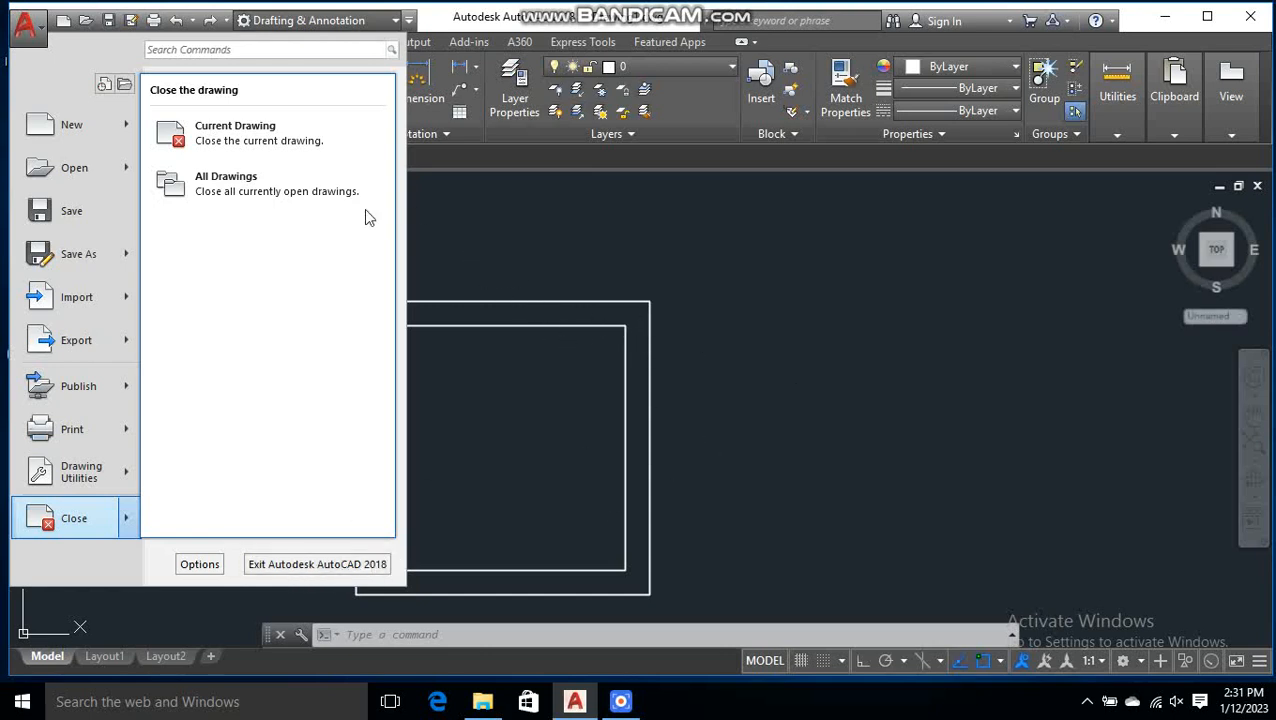
{"action": "left_click", "coordinate": [33, 35]}
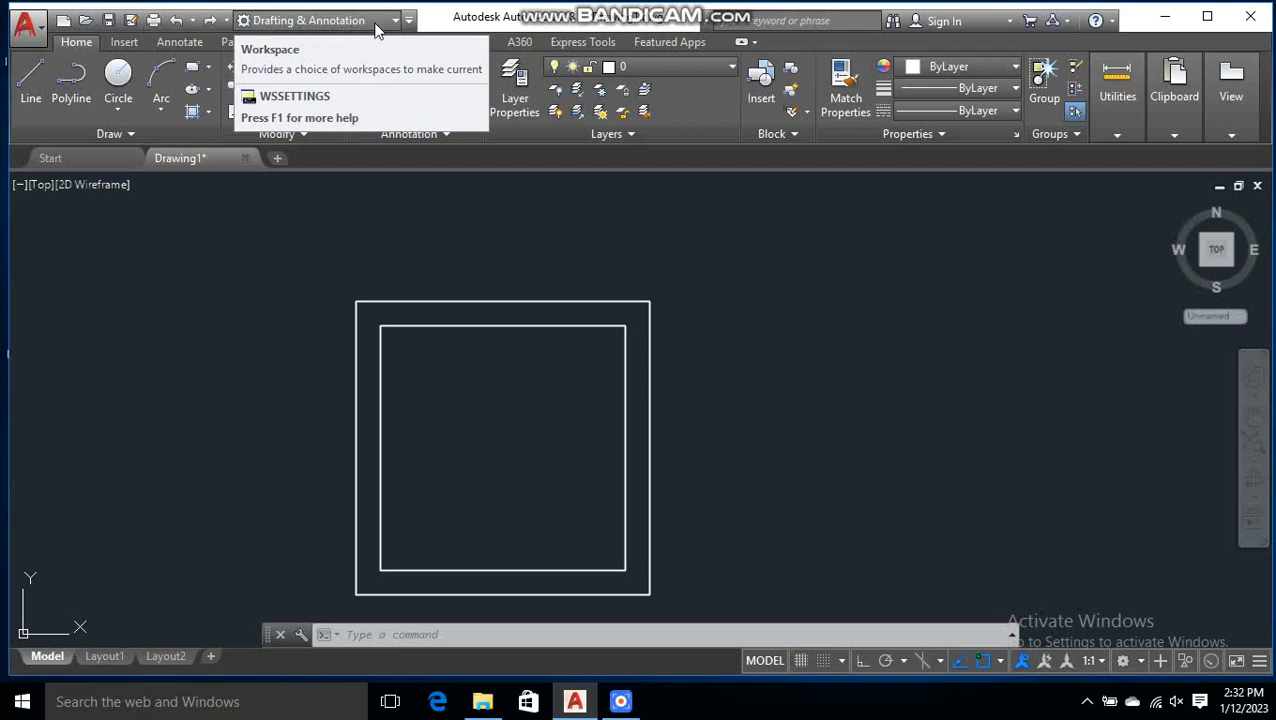
{"action": "left_click", "coordinate": [409, 22]}
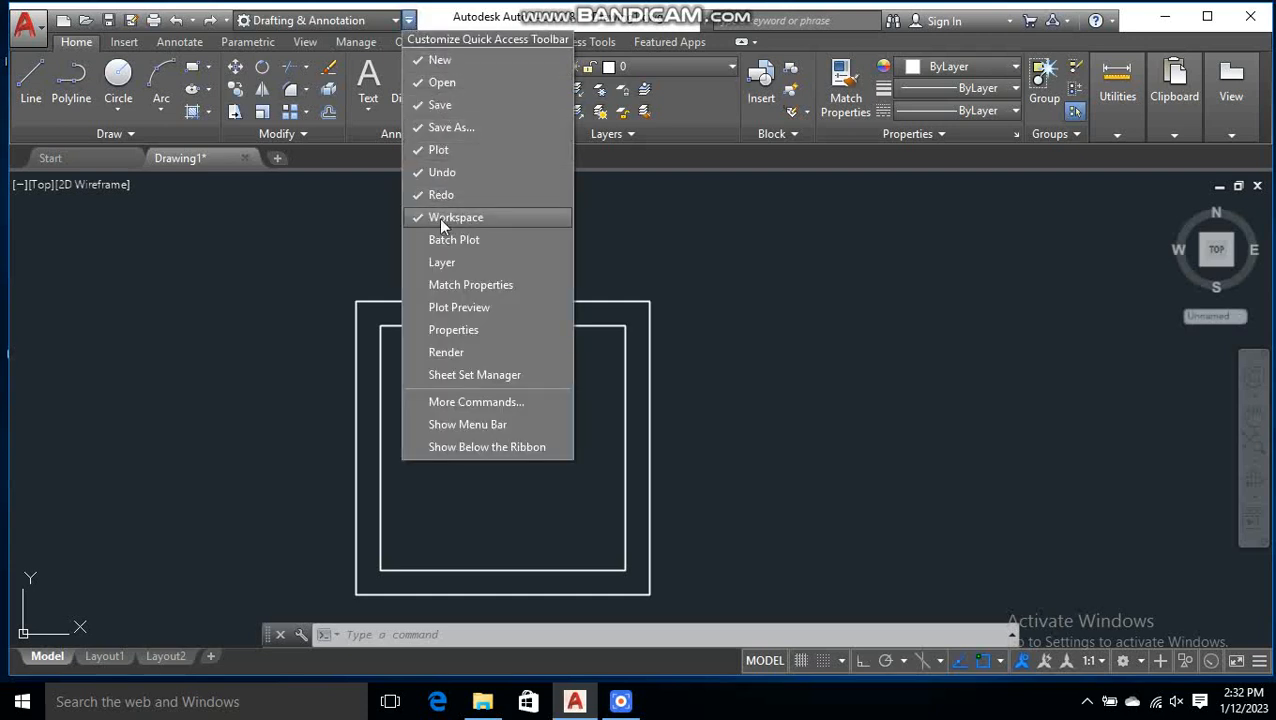
{"action": "left_click", "coordinate": [409, 21]}
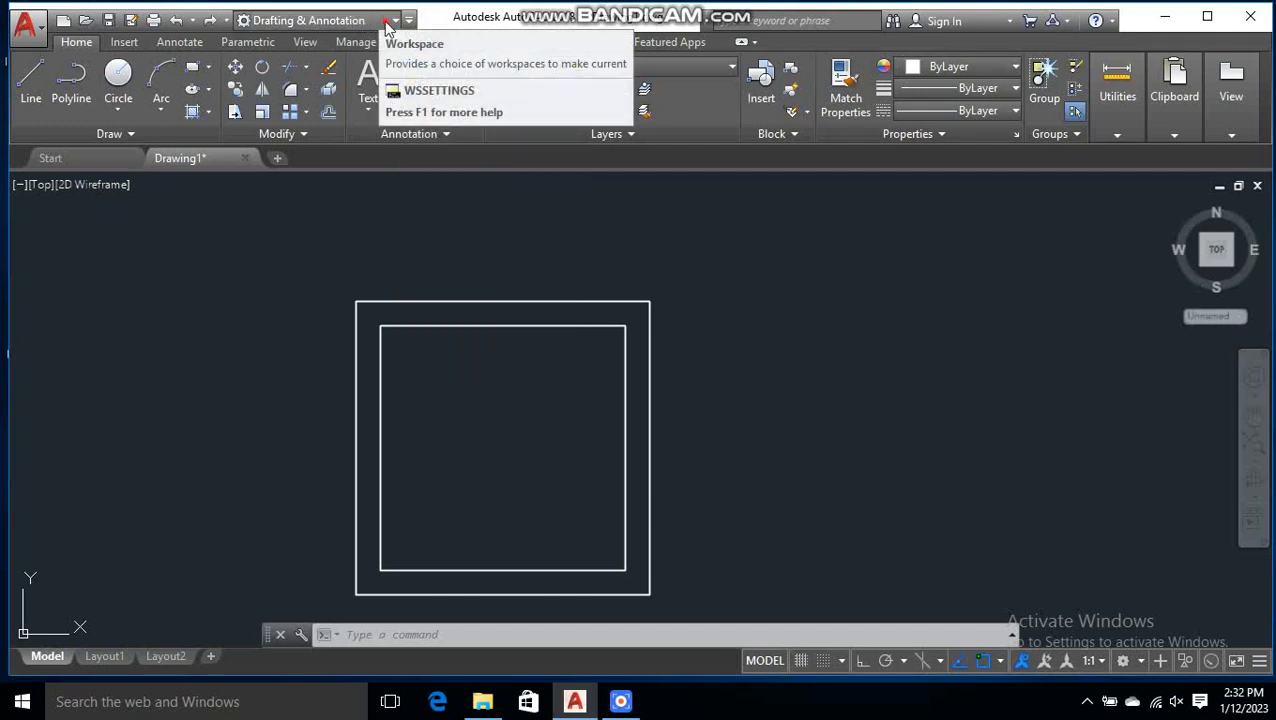
{"action": "left_click", "coordinate": [395, 22]}
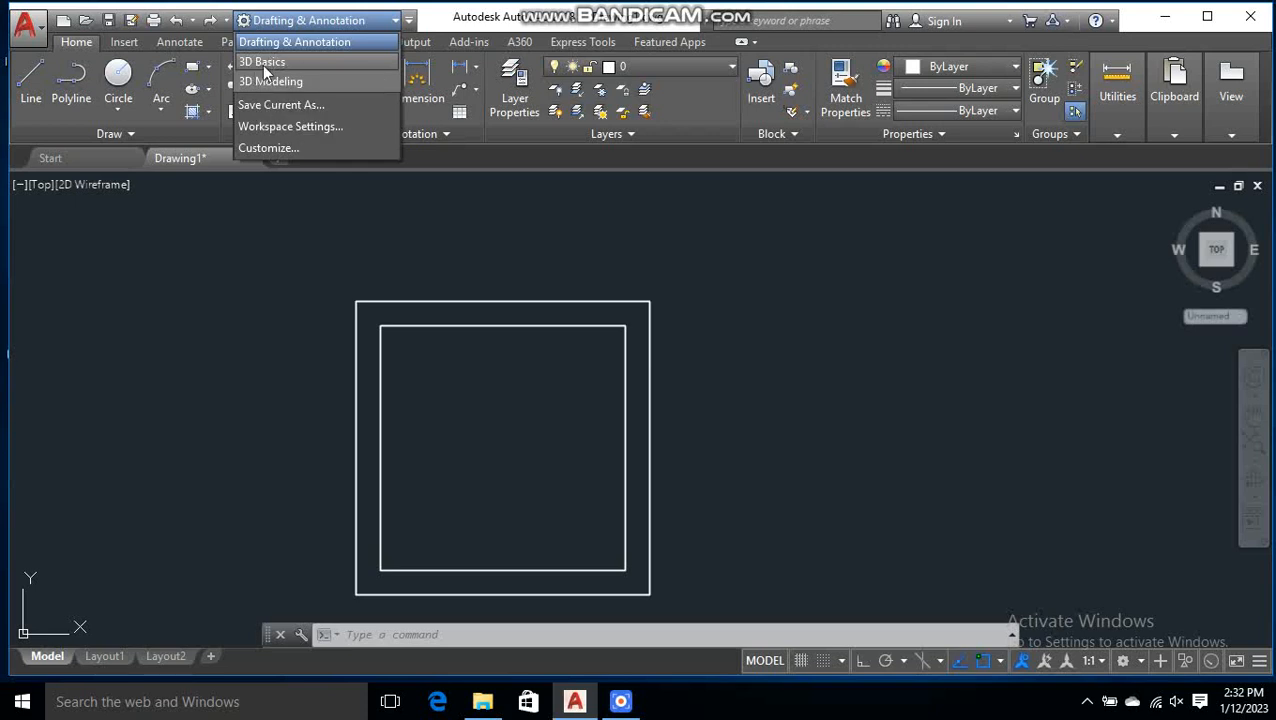
{"action": "left_click", "coordinate": [396, 21]}
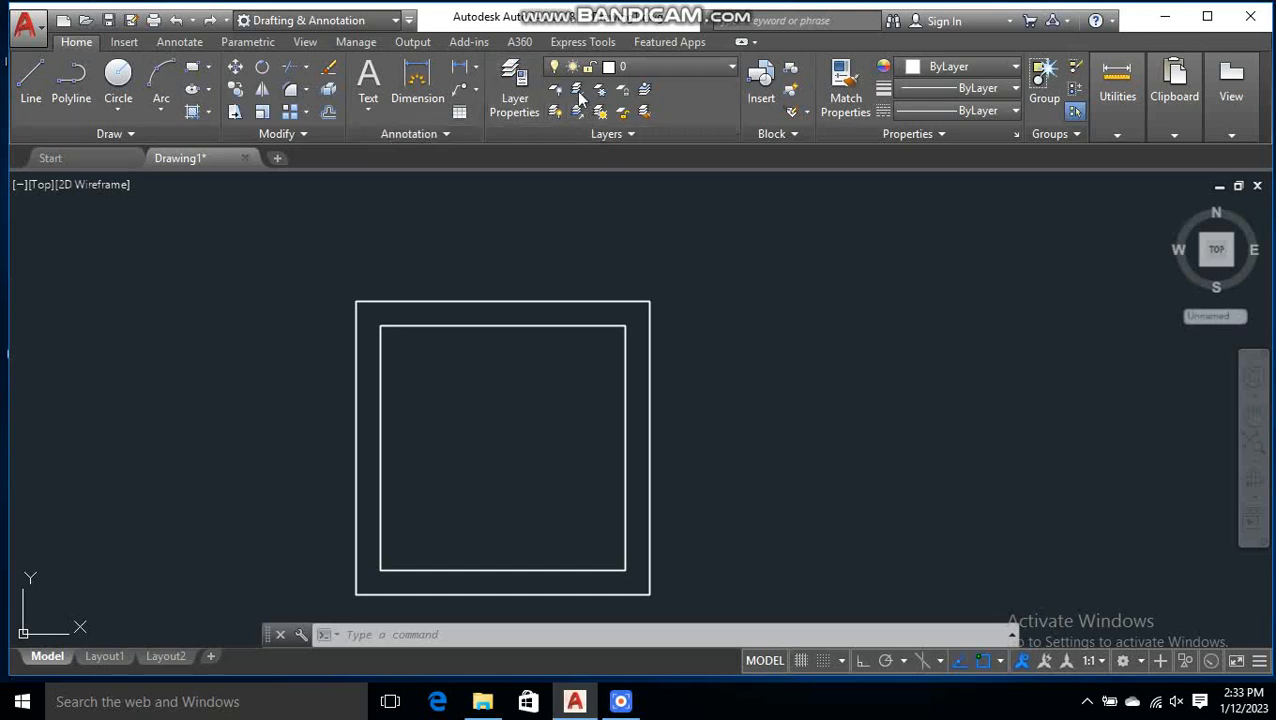
Step: Create a new layer named wall in the layer properties and assign it colour 18
{"action": "left_click", "coordinate": [522, 95]}
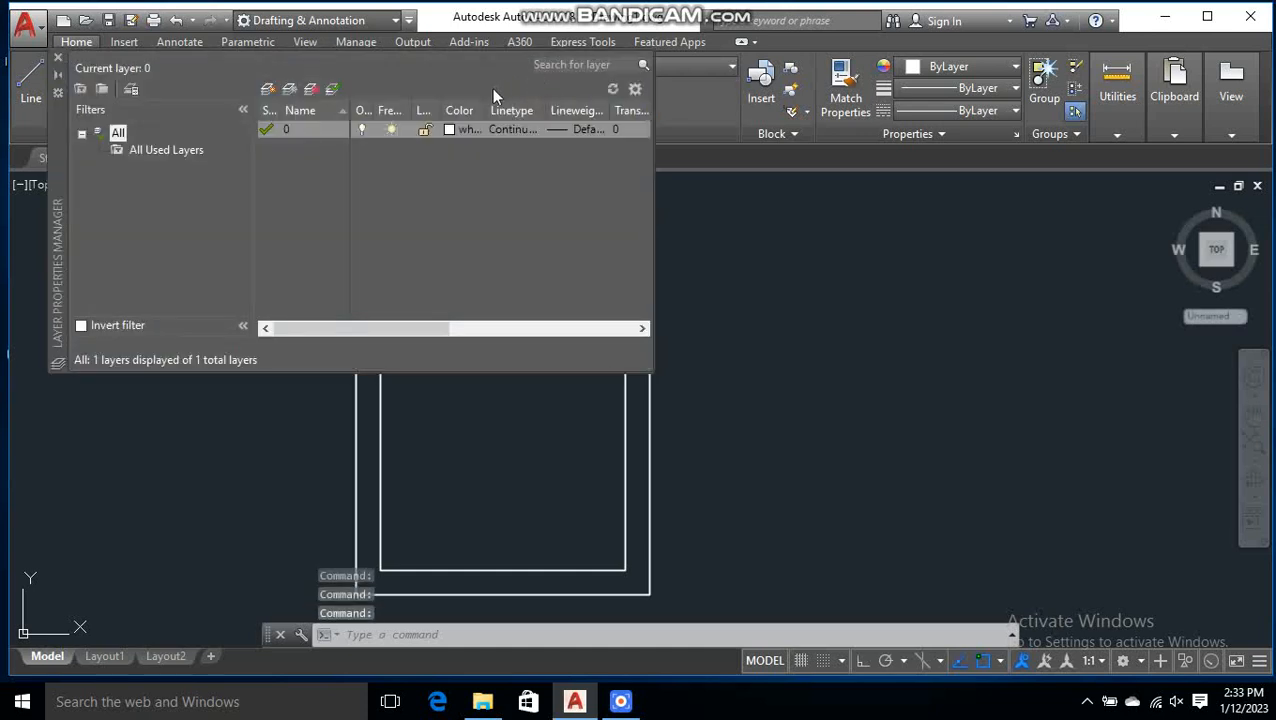
{"action": "left_click", "coordinate": [268, 92]}
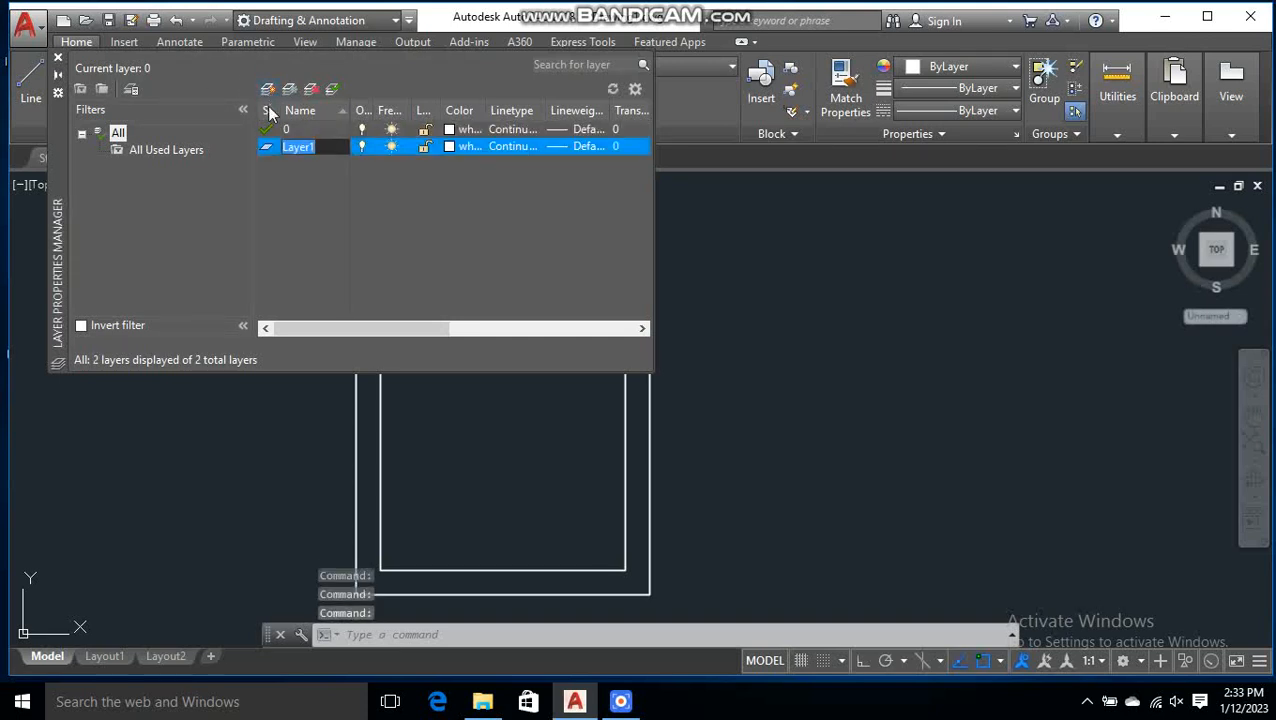
{"action": "type", "text": "wall"}
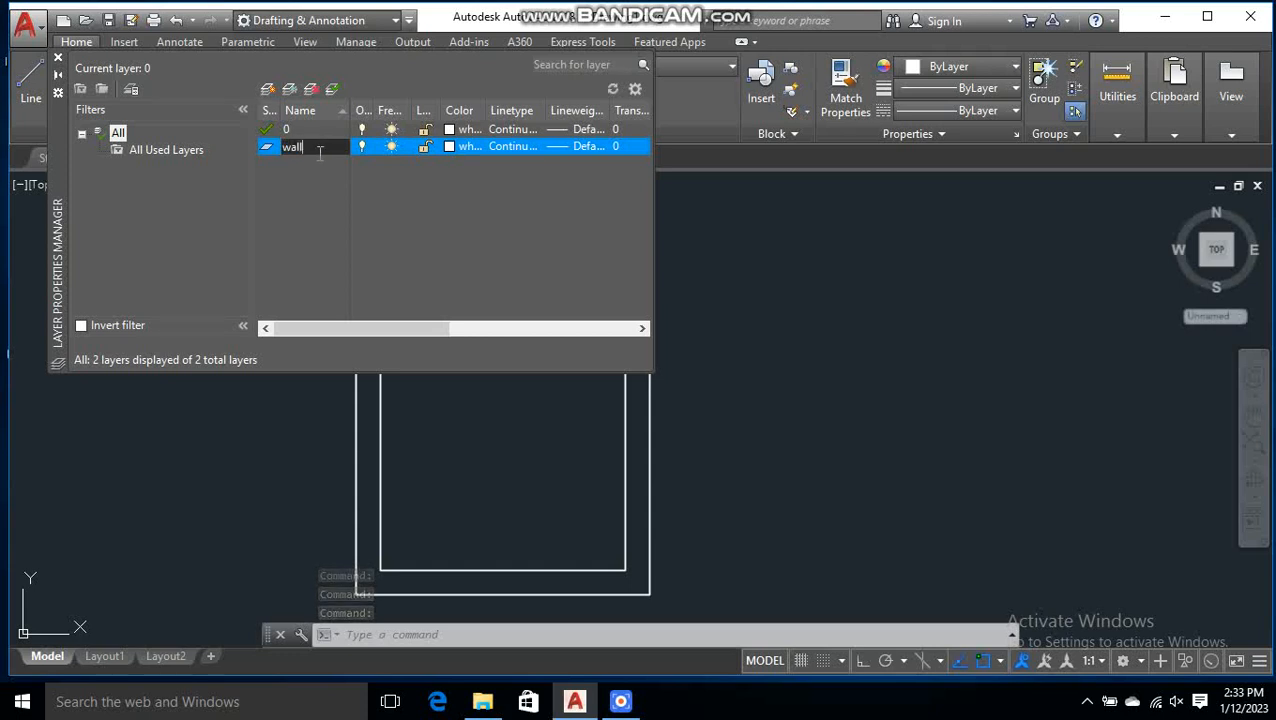
{"action": "key", "text": "Return"}
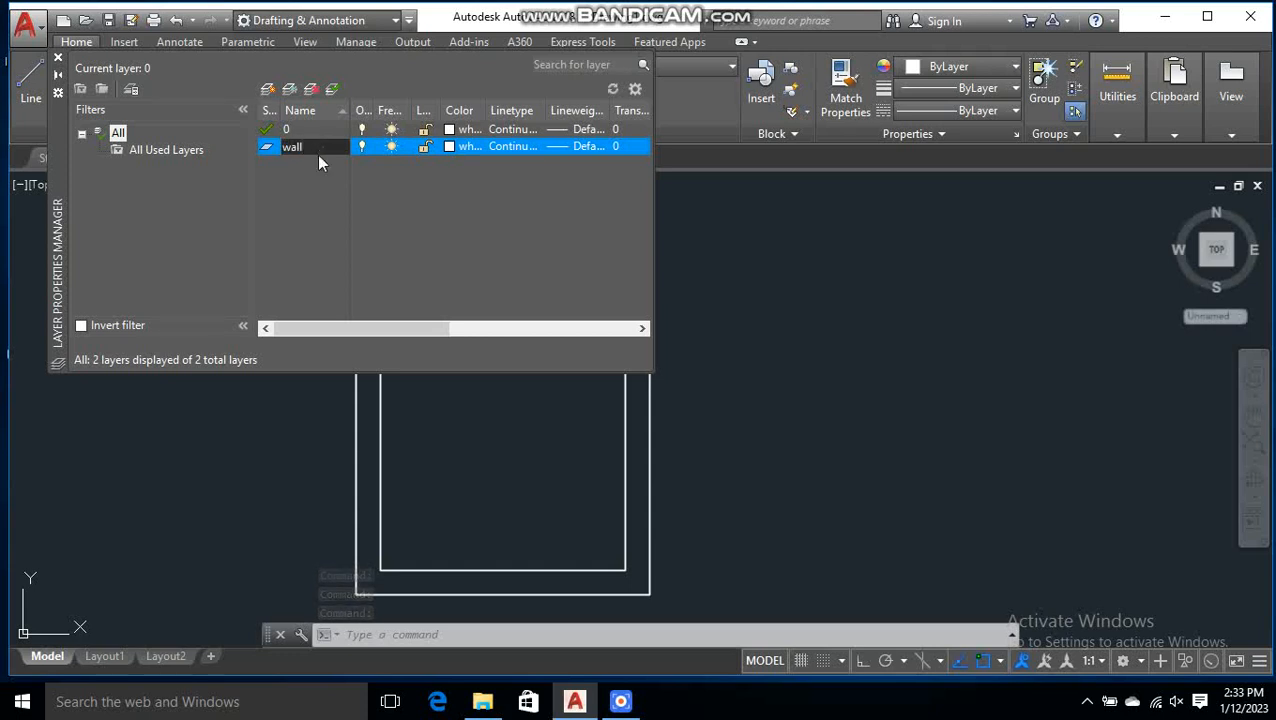
{"action": "left_click", "coordinate": [458, 147]}
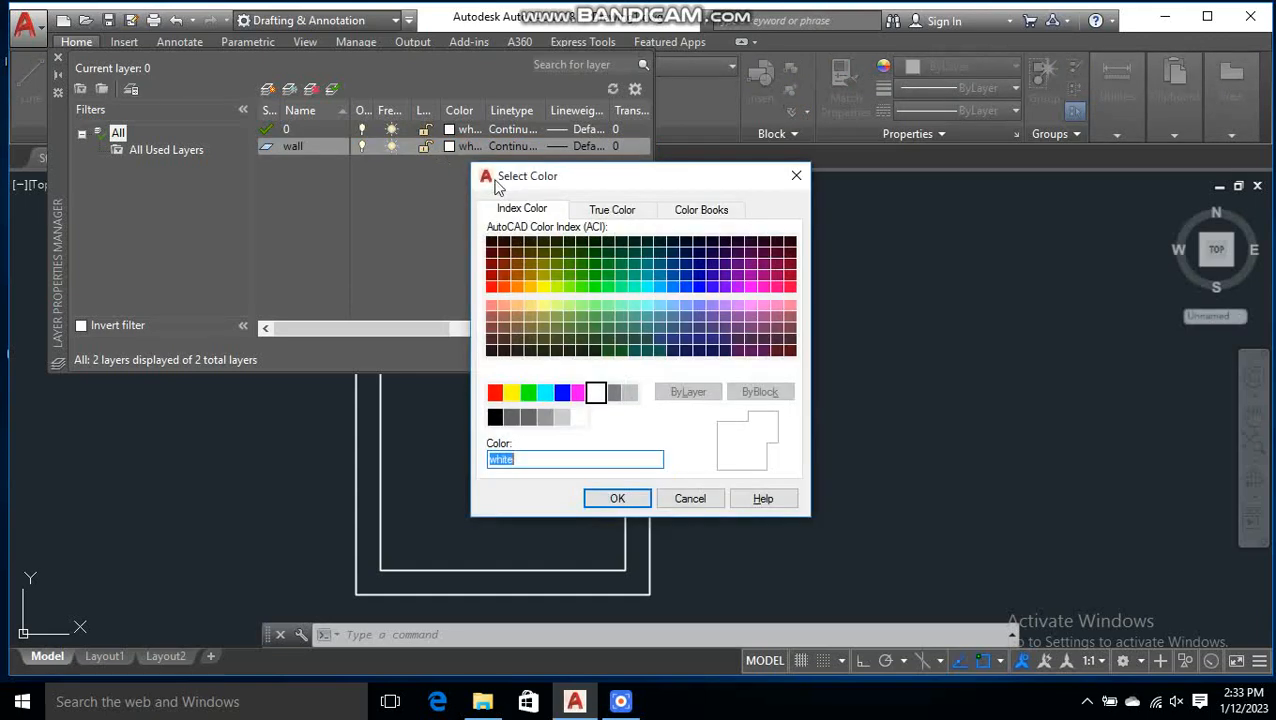
{"action": "left_click", "coordinate": [491, 242]}
{"action": "left_click", "coordinate": [612, 498]}
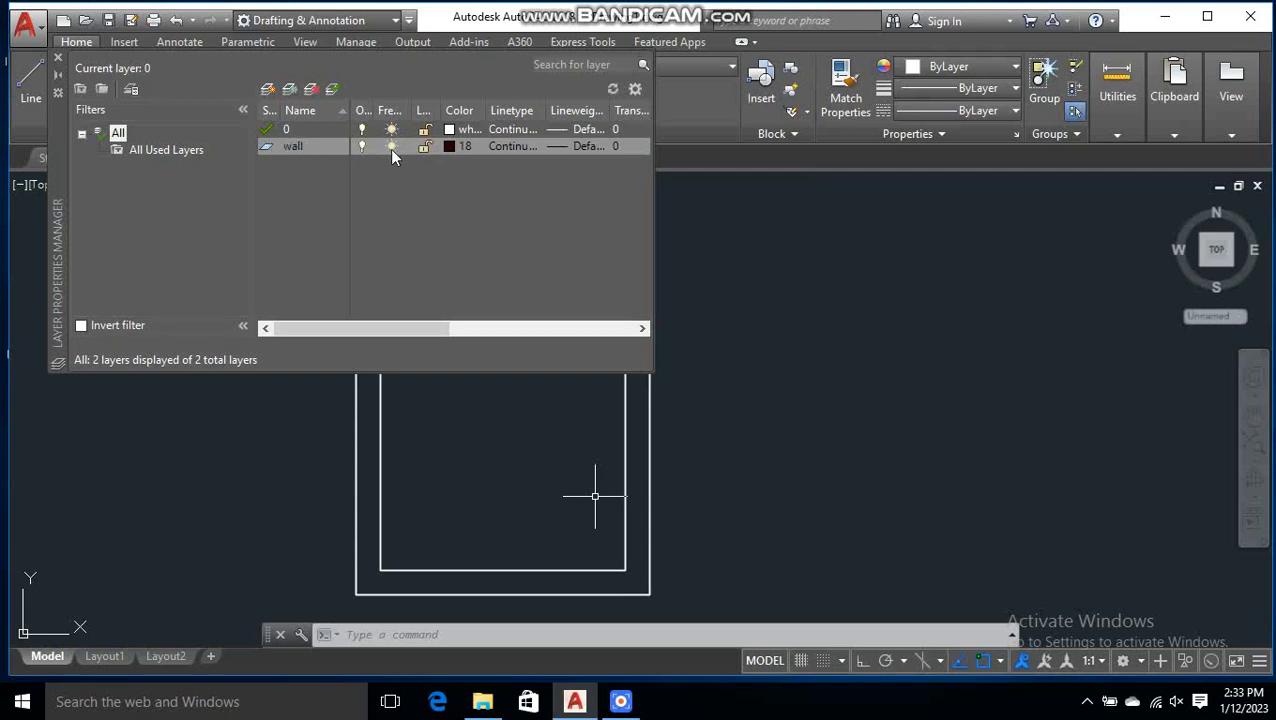
Step: Delete the wall layer and close the layer properties
{"action": "left_click", "coordinate": [330, 153]}
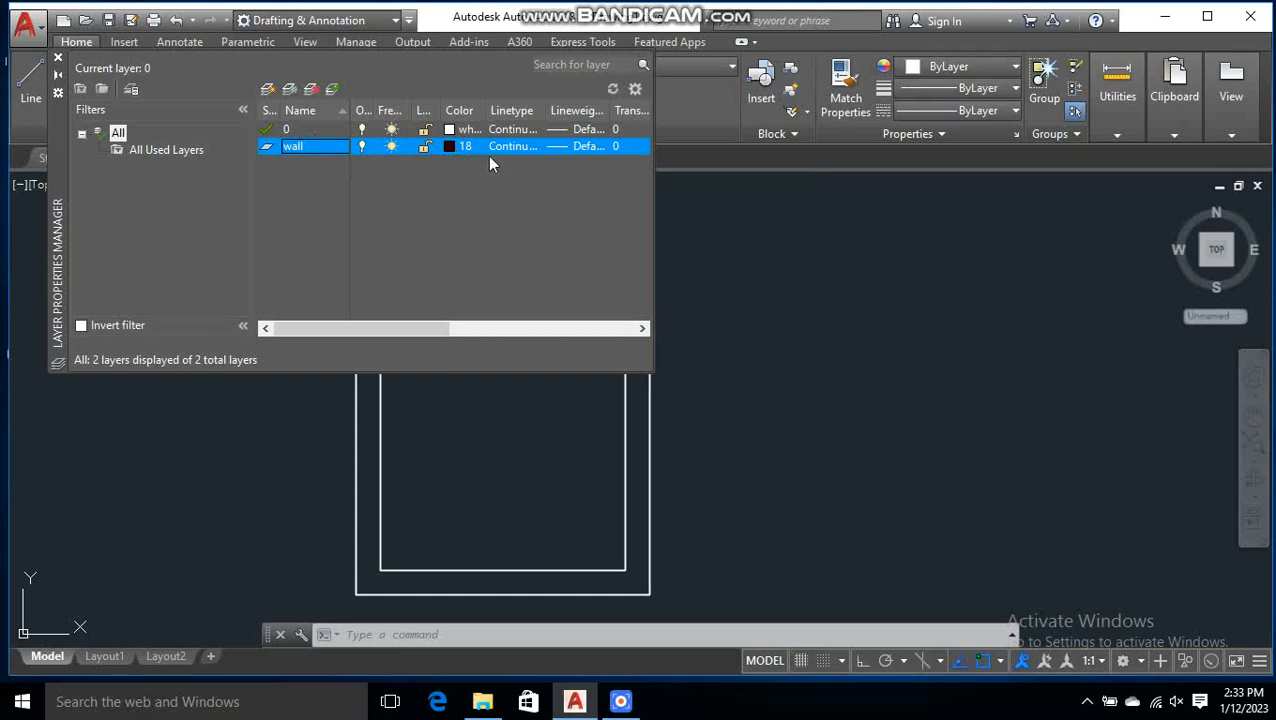
{"action": "left_click", "coordinate": [311, 90]}
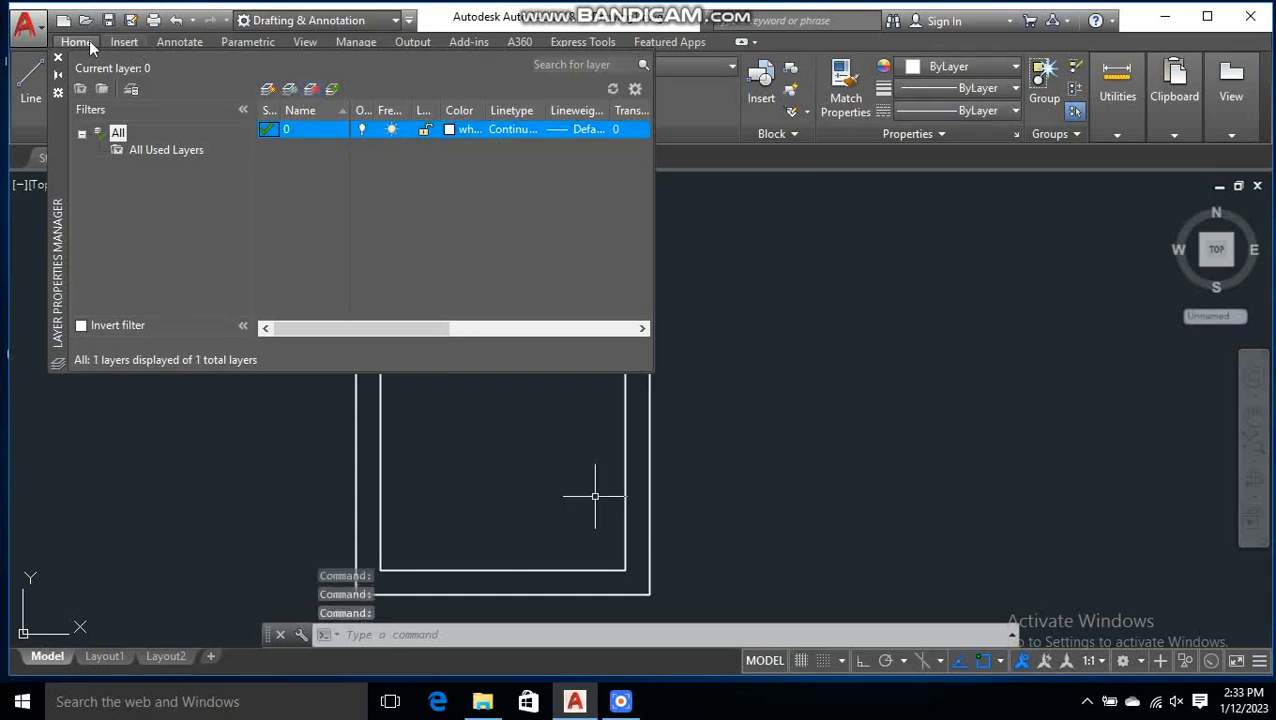
{"action": "left_click", "coordinate": [57, 57]}
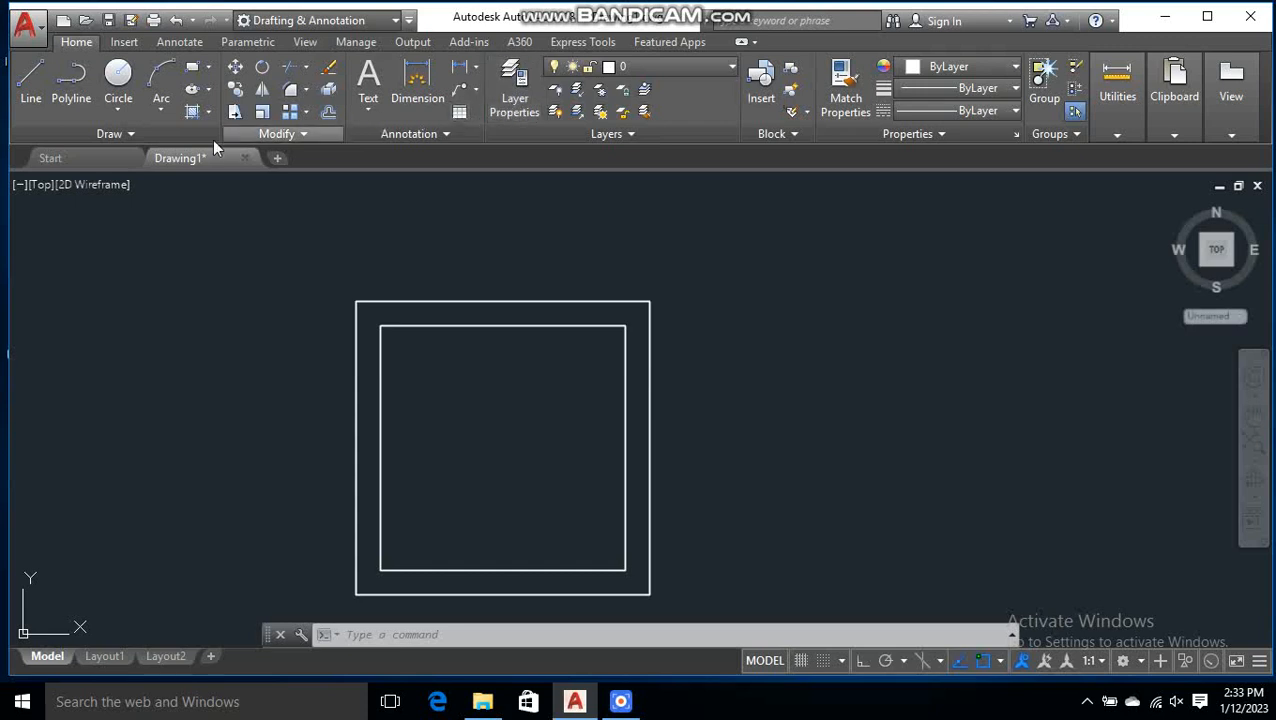
Step: Split the drawing area into two viewports with the Two: Vertical configuration
{"action": "left_click", "coordinate": [19, 190]}
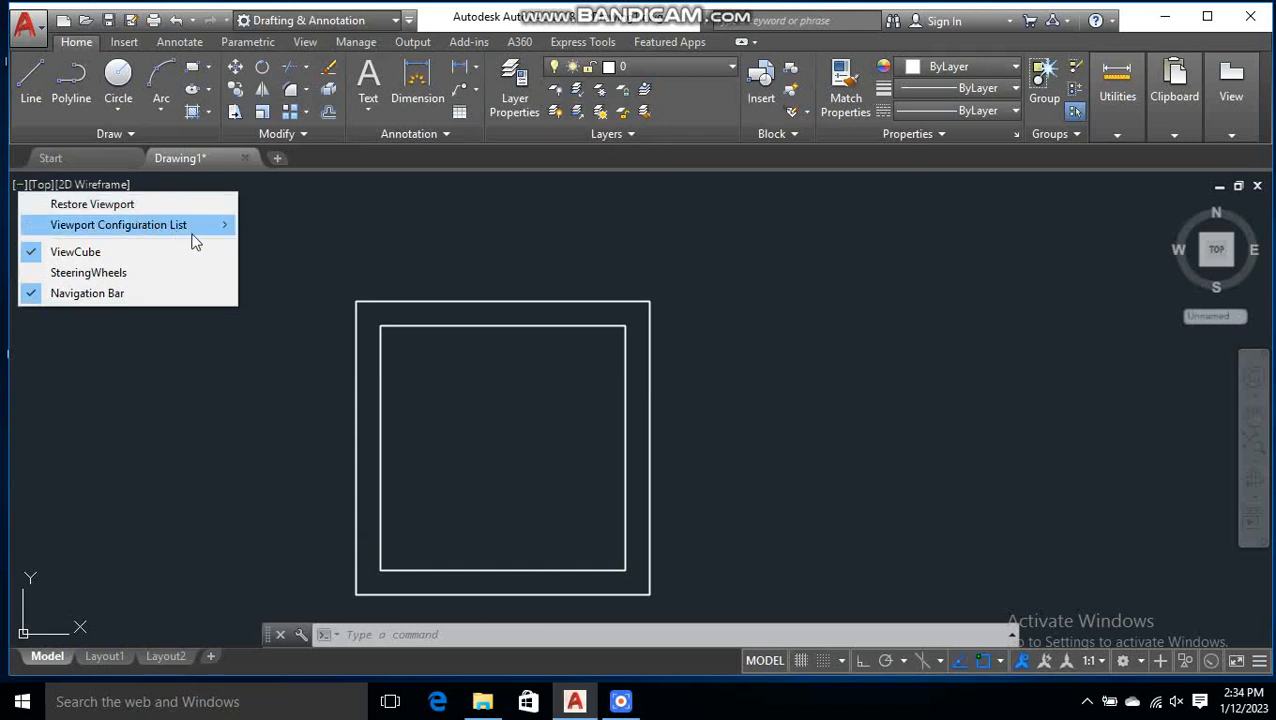
{"action": "mouse_move", "coordinate": [220, 231]}
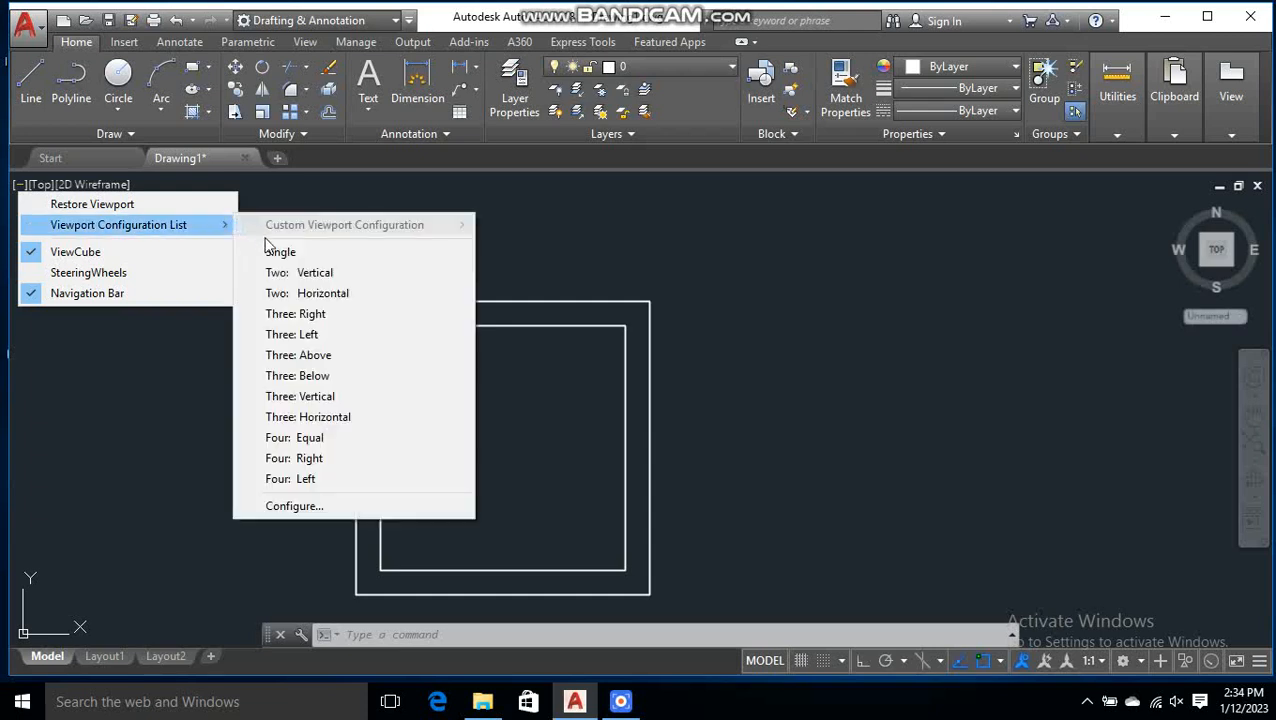
{"action": "left_click", "coordinate": [290, 273]}
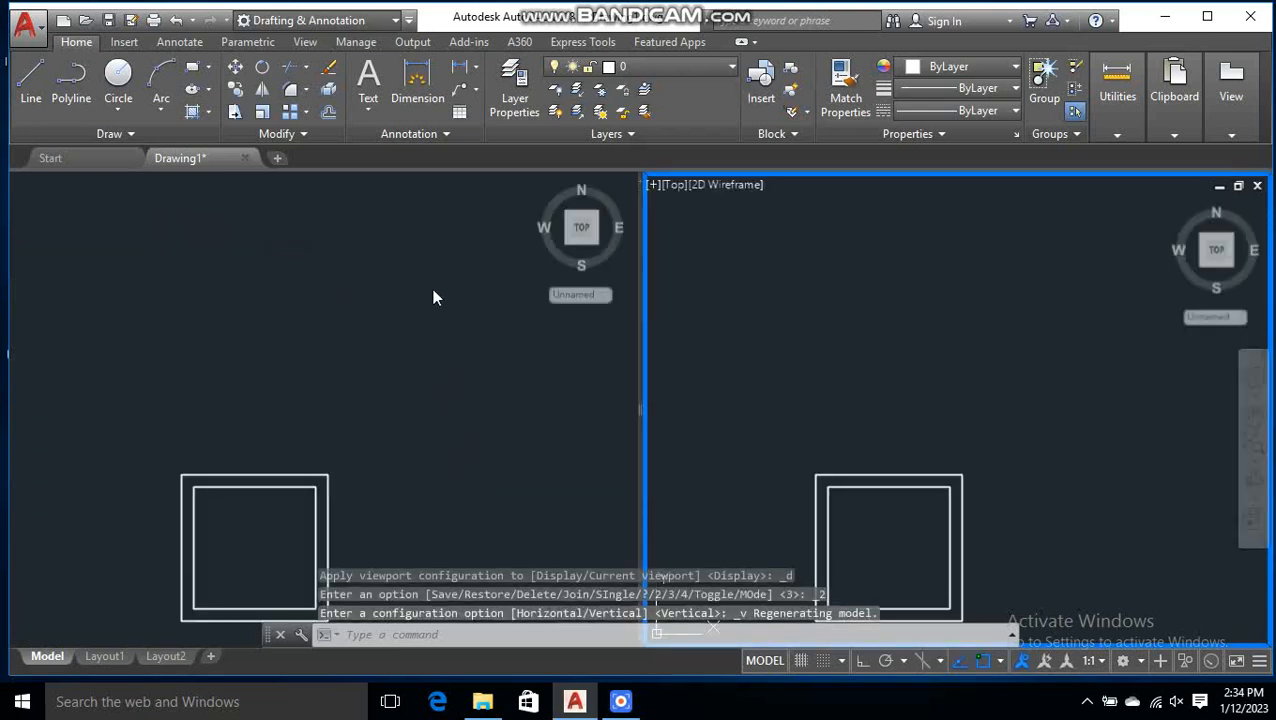
Step: Alternate the active viewport between the left and right ones, finishing with the right viewport active
{"action": "left_click", "coordinate": [340, 328]}
{"action": "left_click", "coordinate": [792, 328]}
{"action": "left_click", "coordinate": [477, 321]}
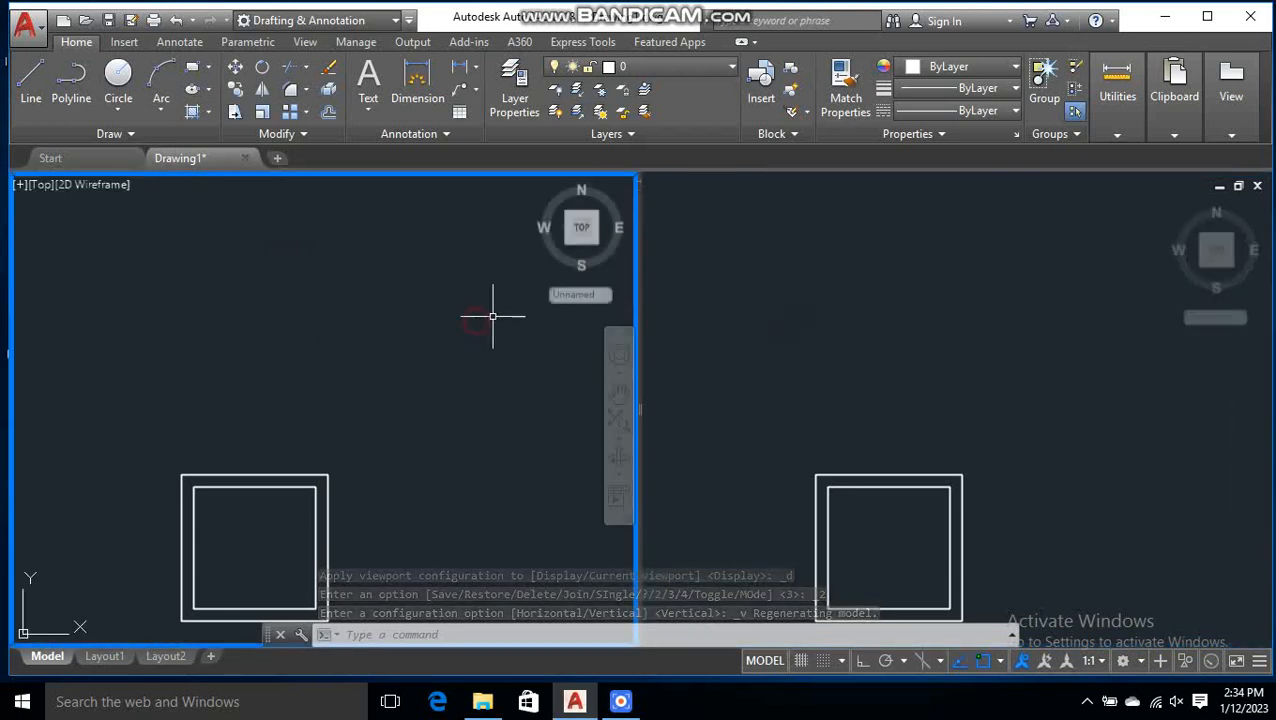
{"action": "left_click", "coordinate": [755, 306]}
{"action": "left_click", "coordinate": [419, 304]}
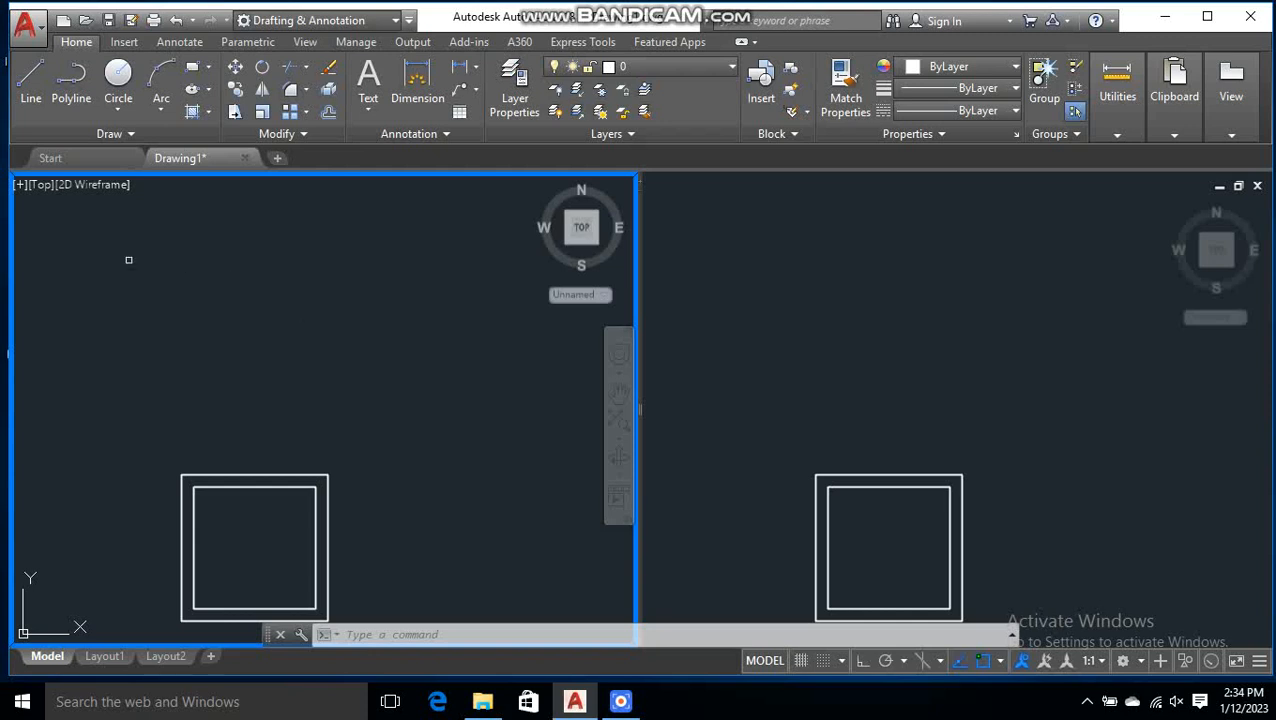
{"action": "left_click", "coordinate": [727, 304]}
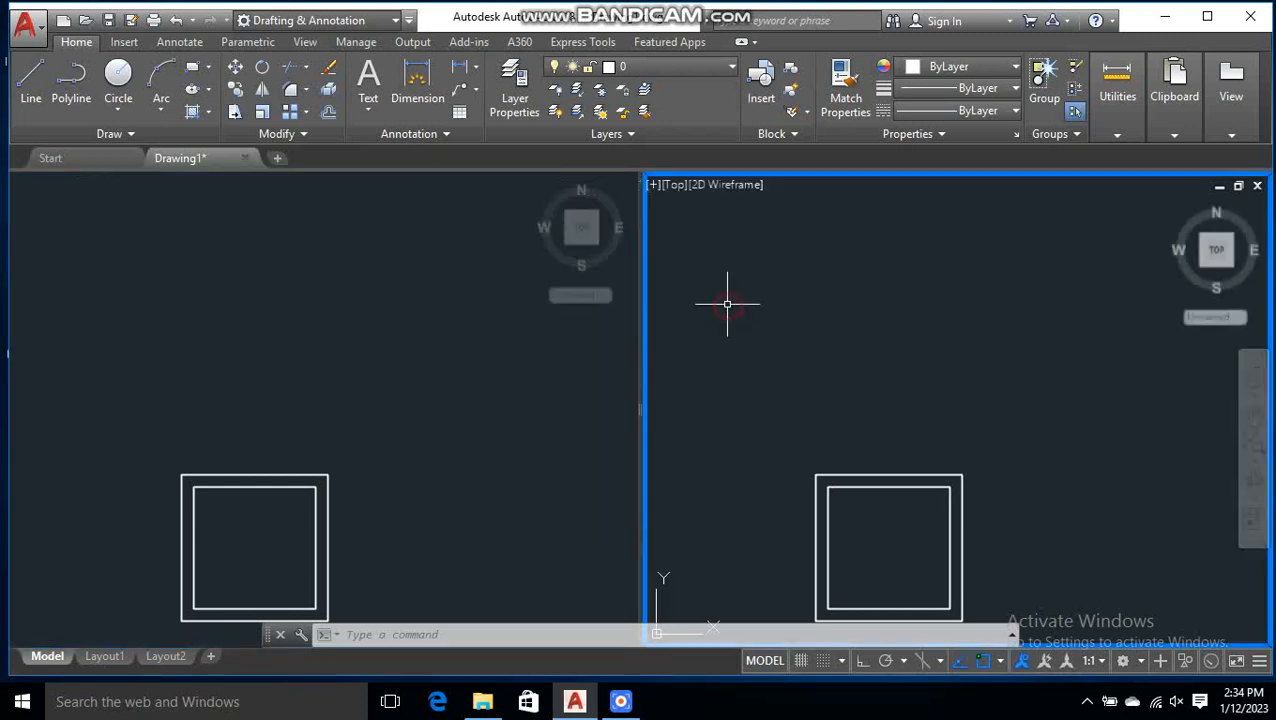
Step: Set the right viewport to the SW Isometric view
{"action": "left_click", "coordinate": [651, 185]}
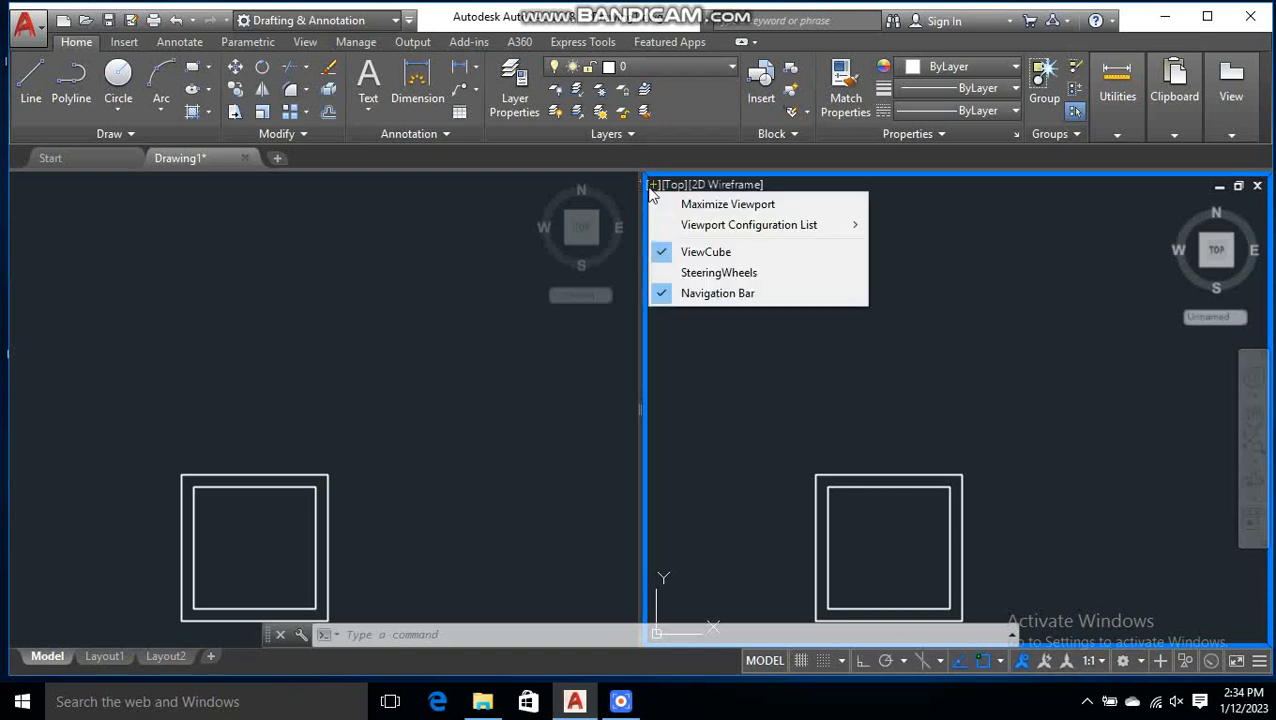
{"action": "left_click", "coordinate": [676, 186]}
{"action": "left_click", "coordinate": [676, 185]}
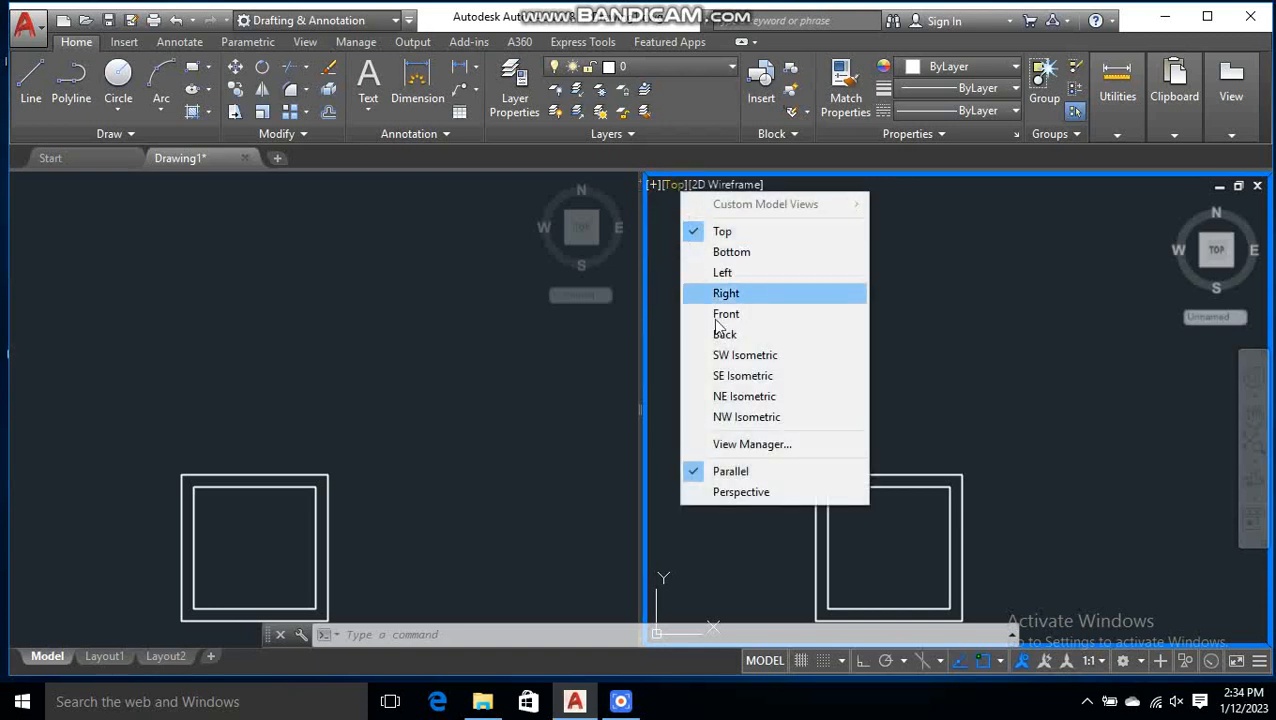
{"action": "left_click", "coordinate": [727, 360]}
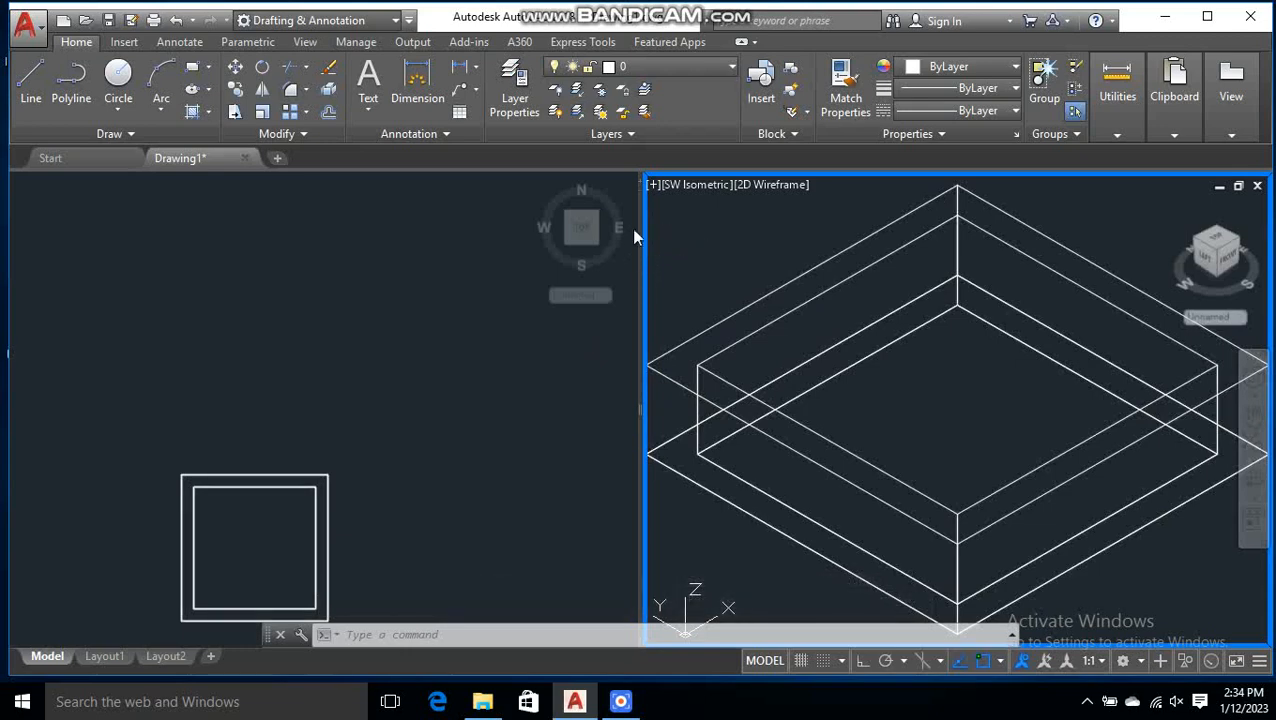
Step: Restore the Single viewport configuration and set the model view to Top
{"action": "left_click", "coordinate": [651, 185]}
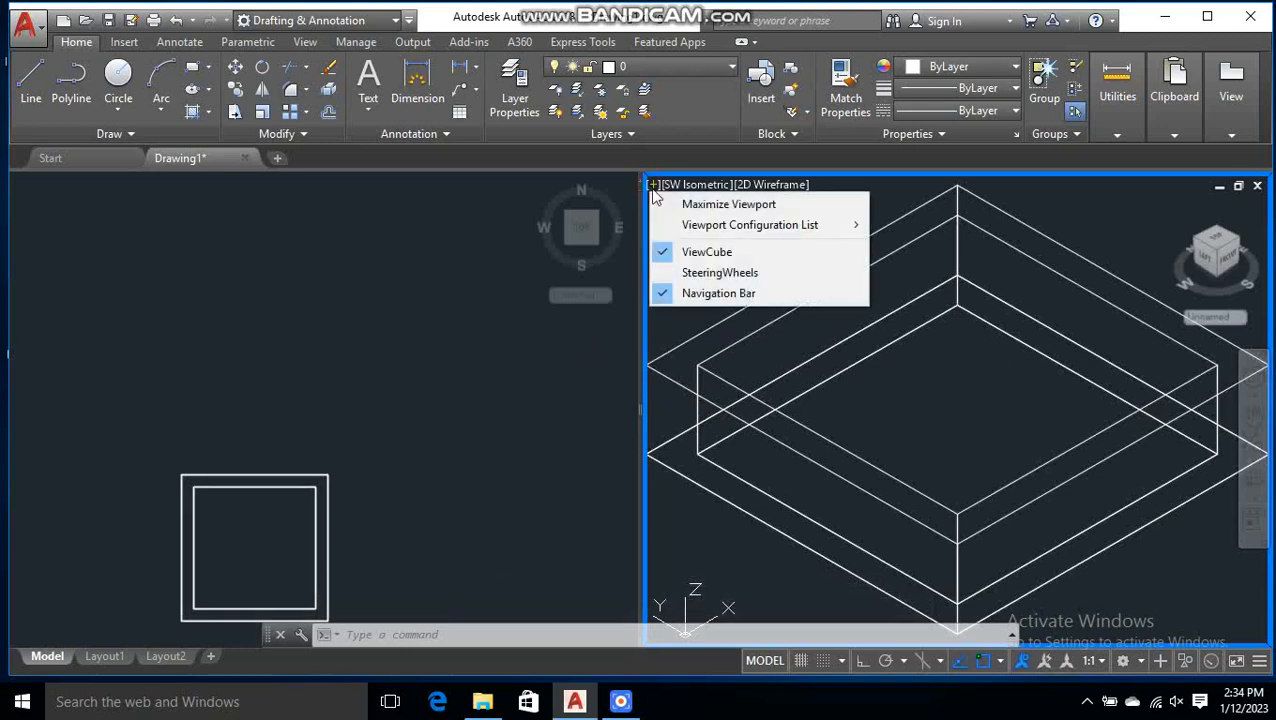
{"action": "mouse_move", "coordinate": [752, 224]}
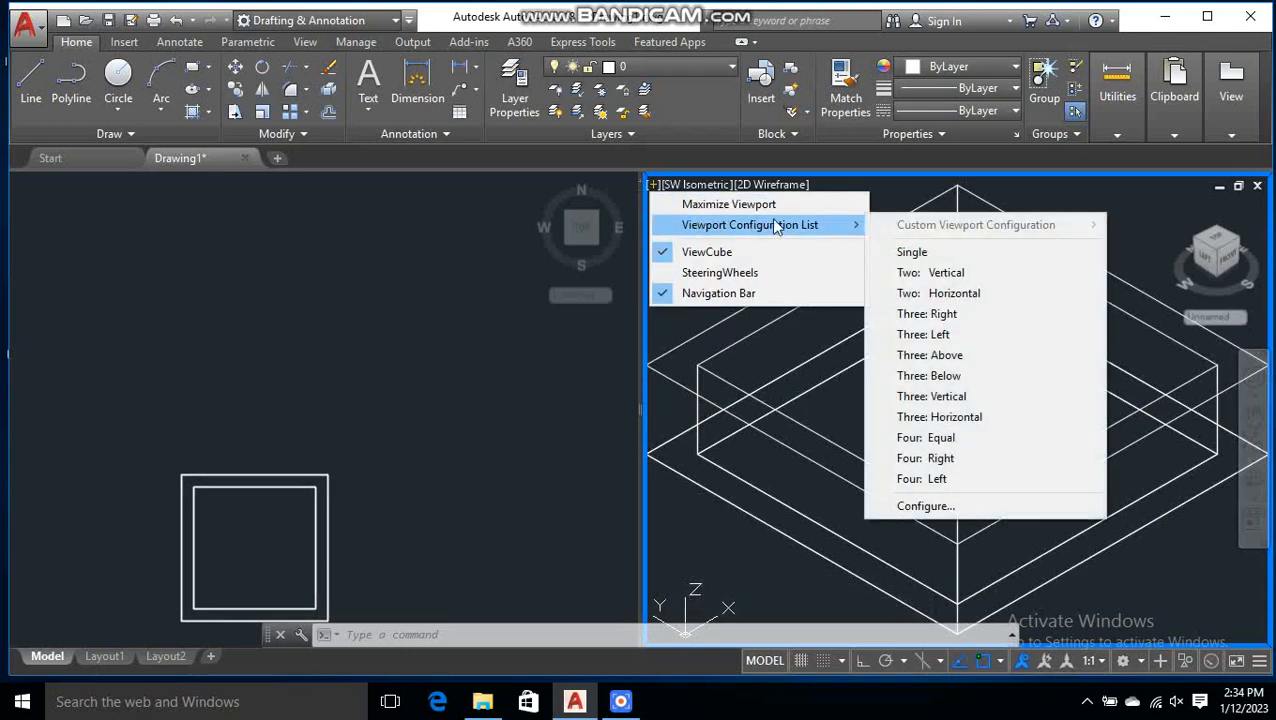
{"action": "left_click", "coordinate": [940, 256]}
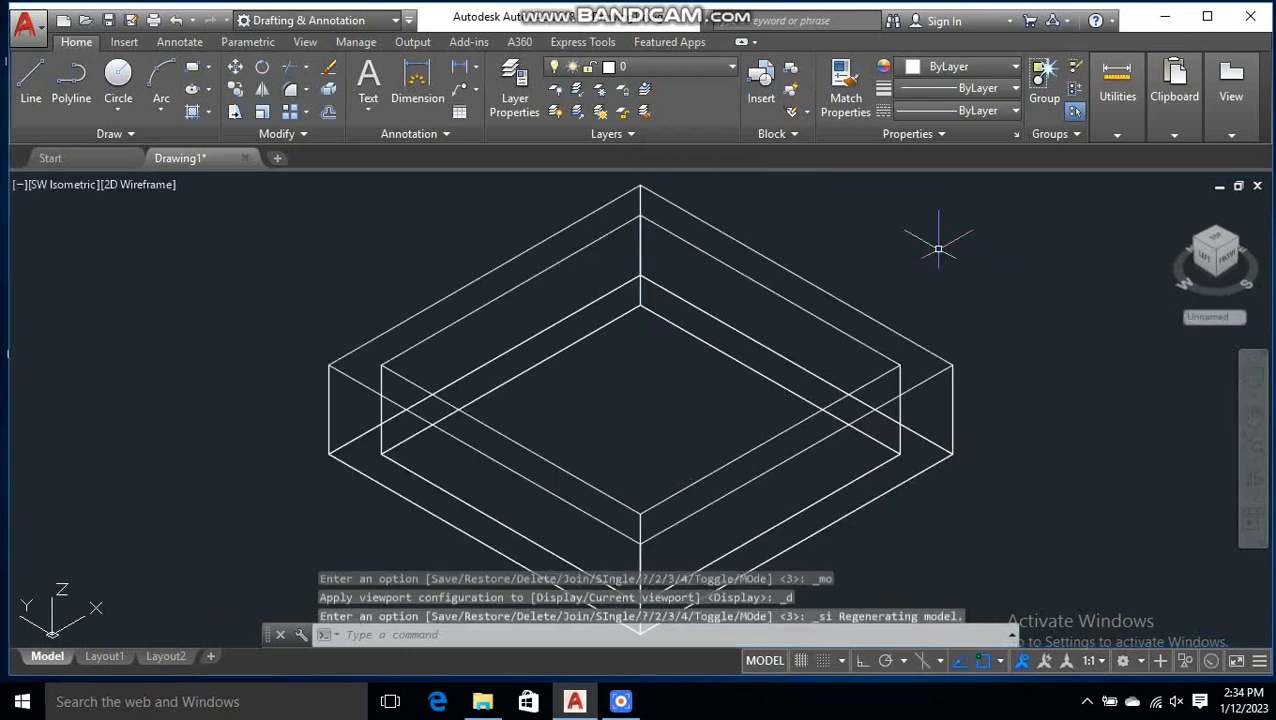
{"action": "left_click", "coordinate": [70, 184]}
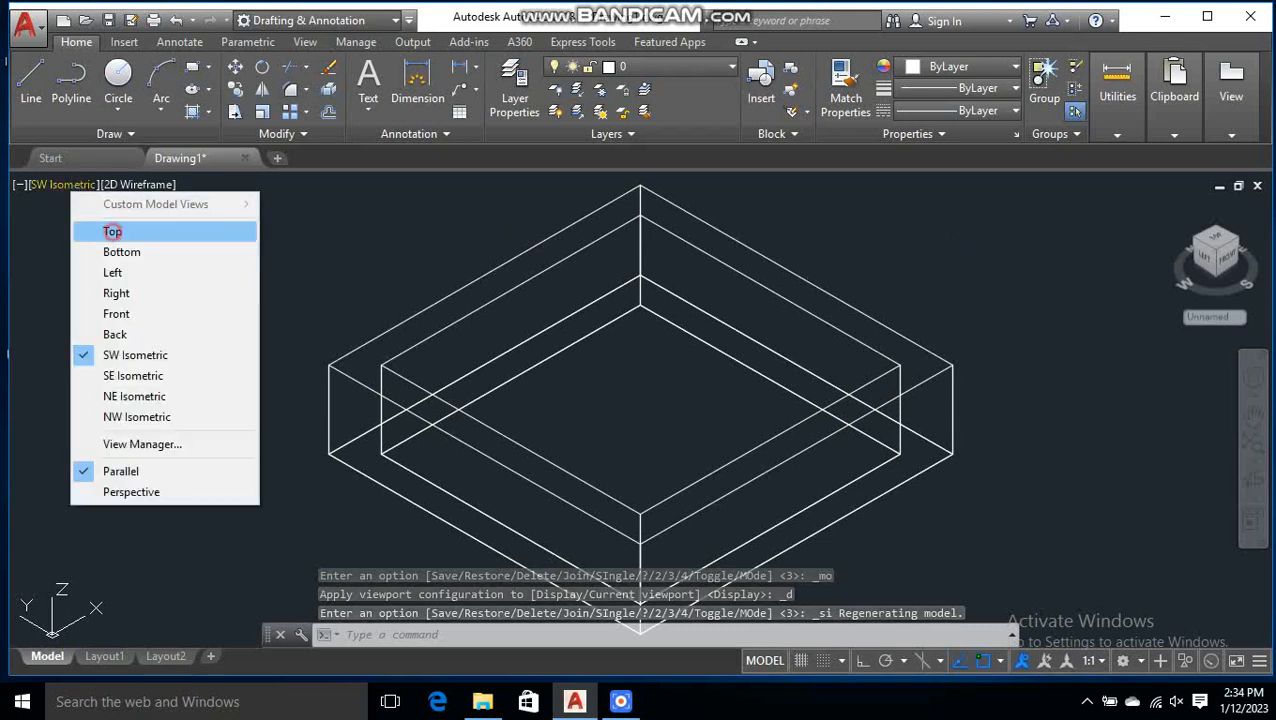
{"action": "left_click", "coordinate": [112, 231]}
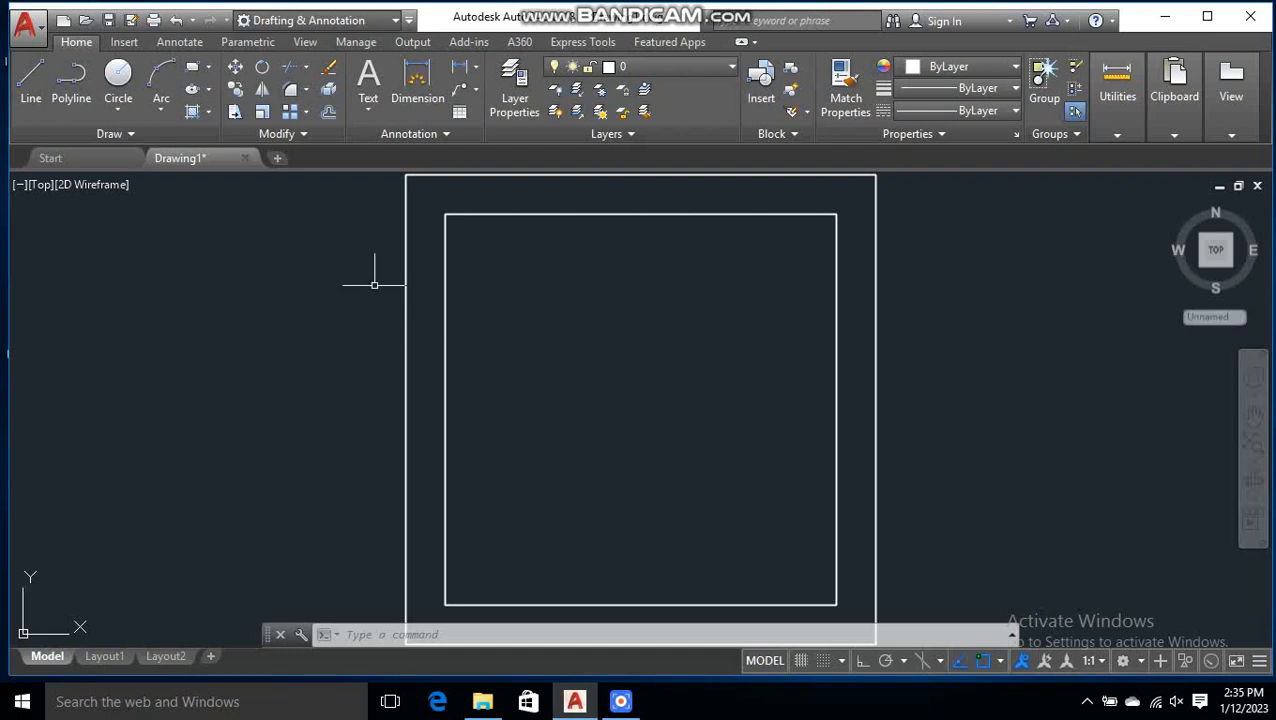
Step: Look over the available visual styles and set the single viewport's model view to SW Isometric
{"action": "left_click", "coordinate": [84, 185]}
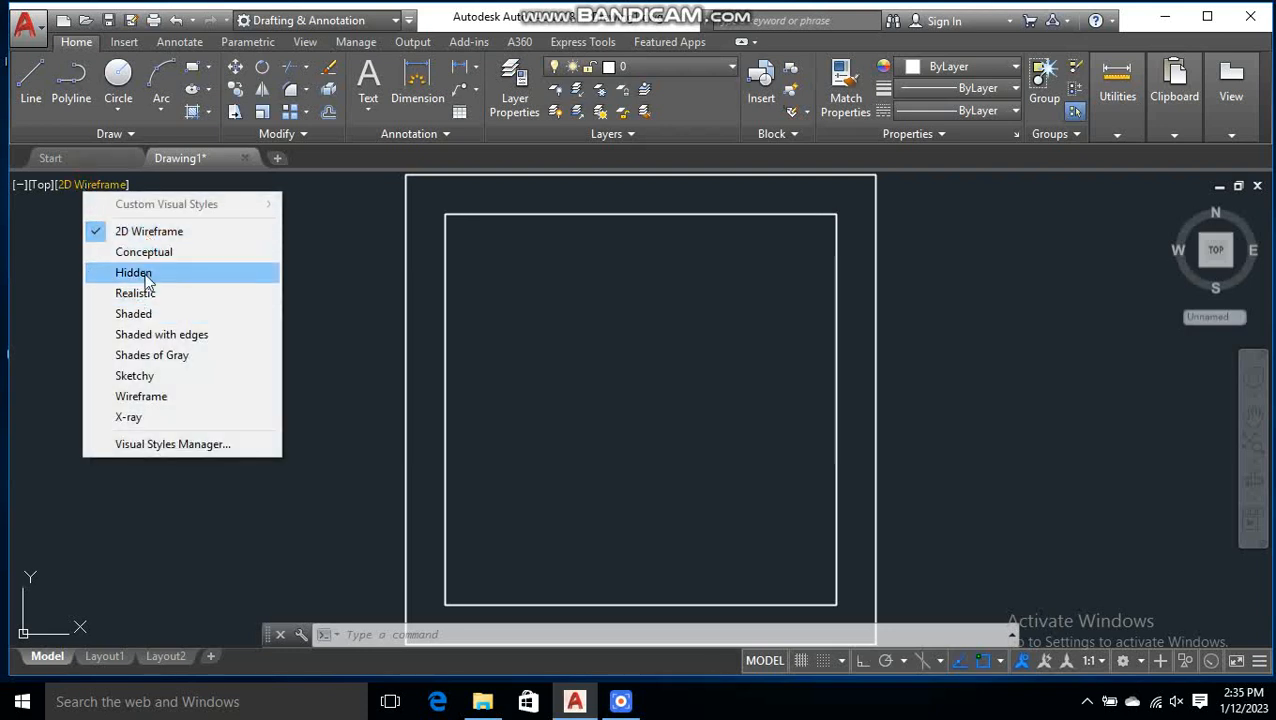
{"action": "left_click", "coordinate": [42, 187]}
{"action": "left_click", "coordinate": [42, 187]}
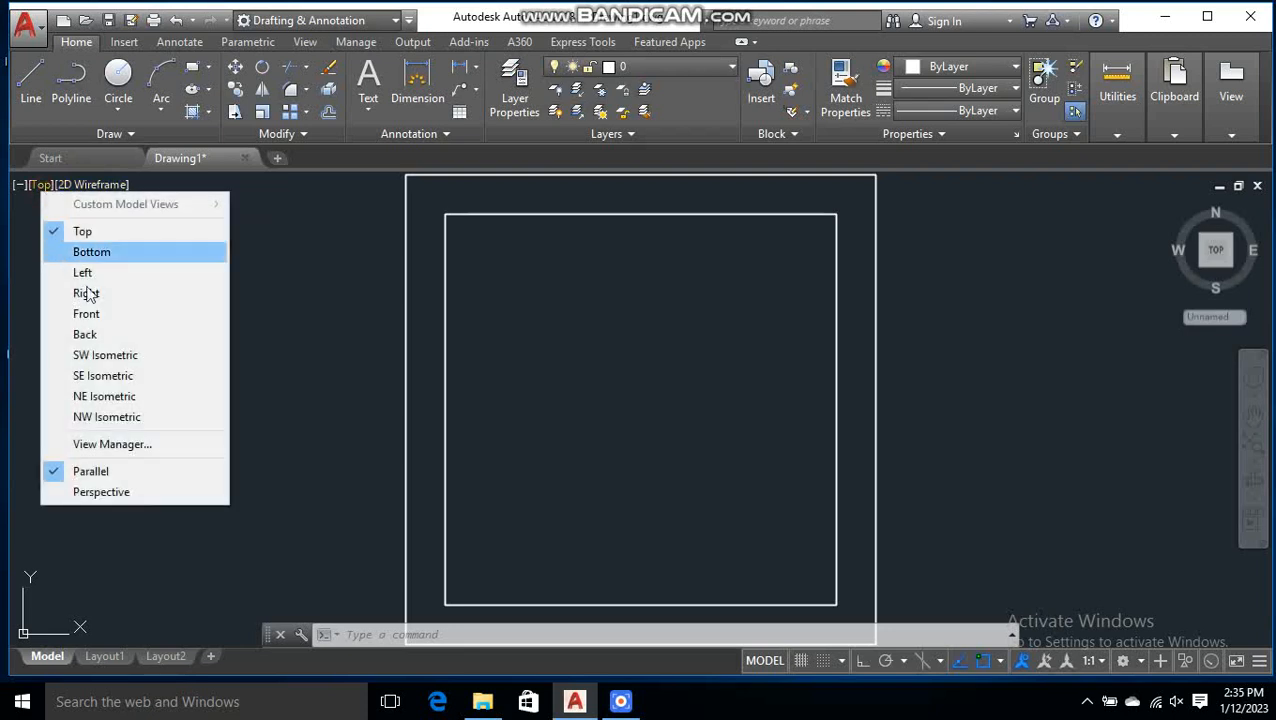
{"action": "left_click", "coordinate": [104, 356]}
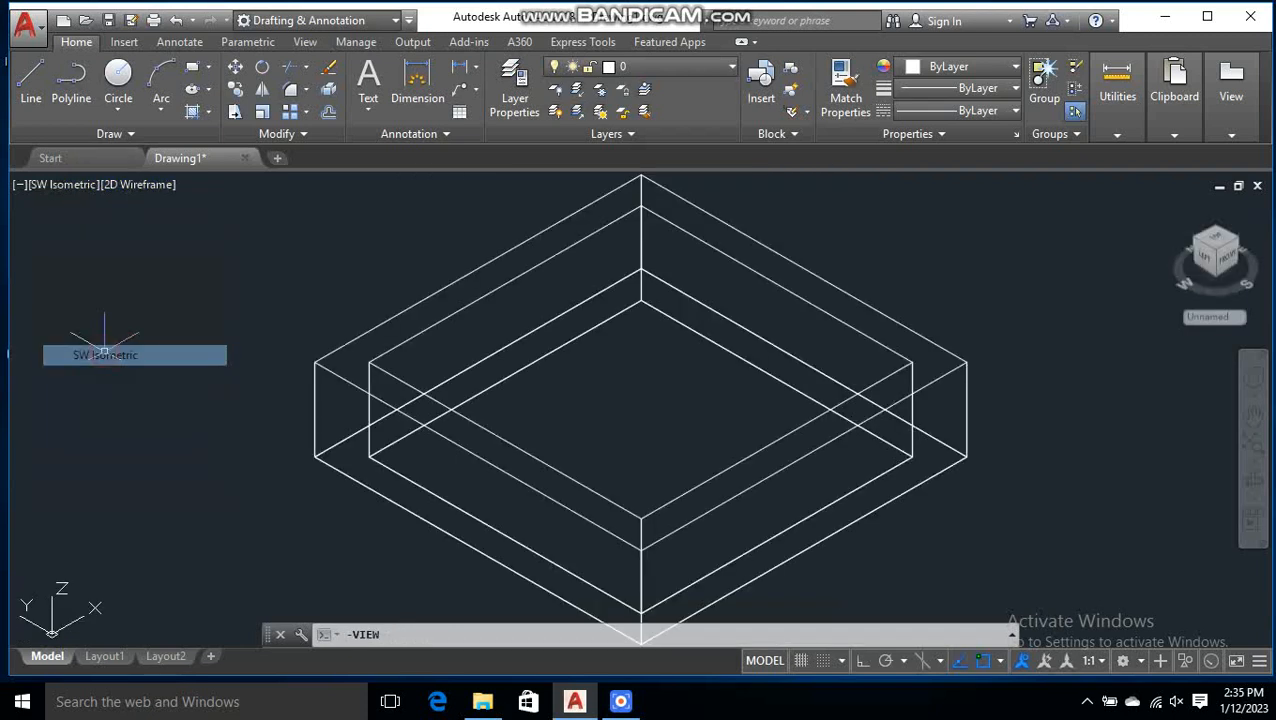
Step: Show the walled square in the Conceptual visual style and return it to 2D Wireframe
{"action": "left_click", "coordinate": [143, 186]}
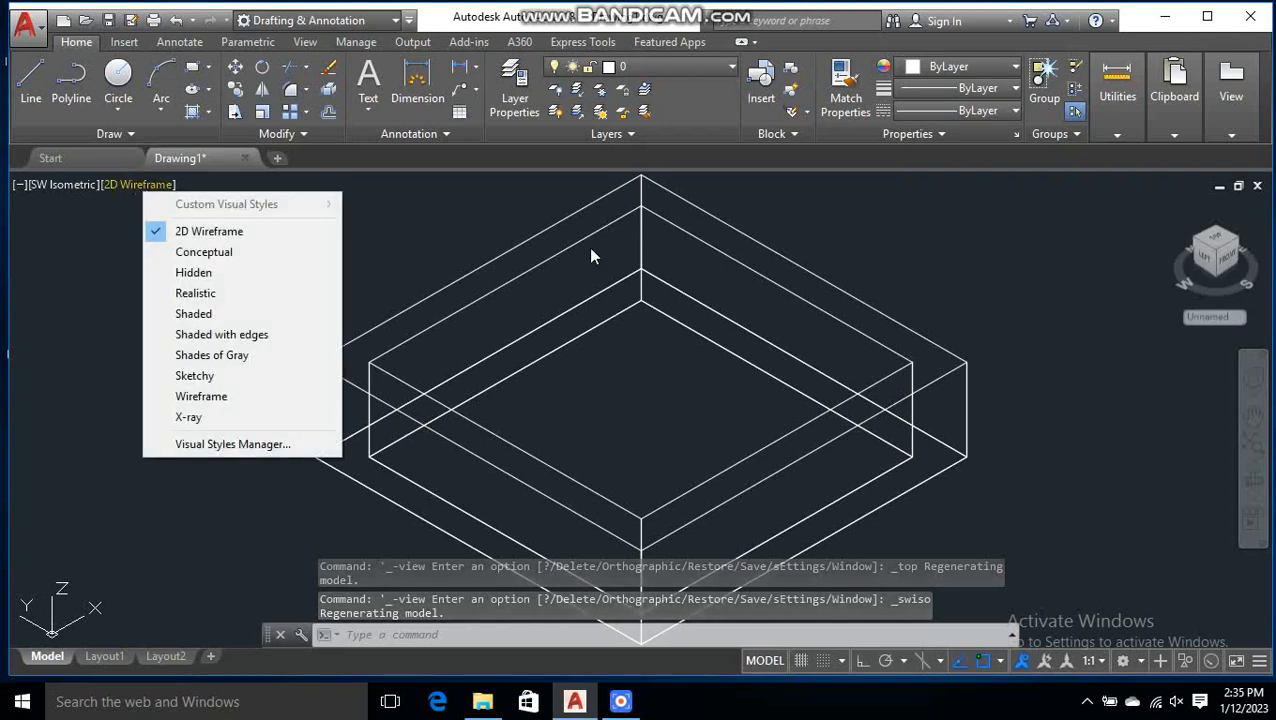
{"action": "left_click", "coordinate": [259, 253]}
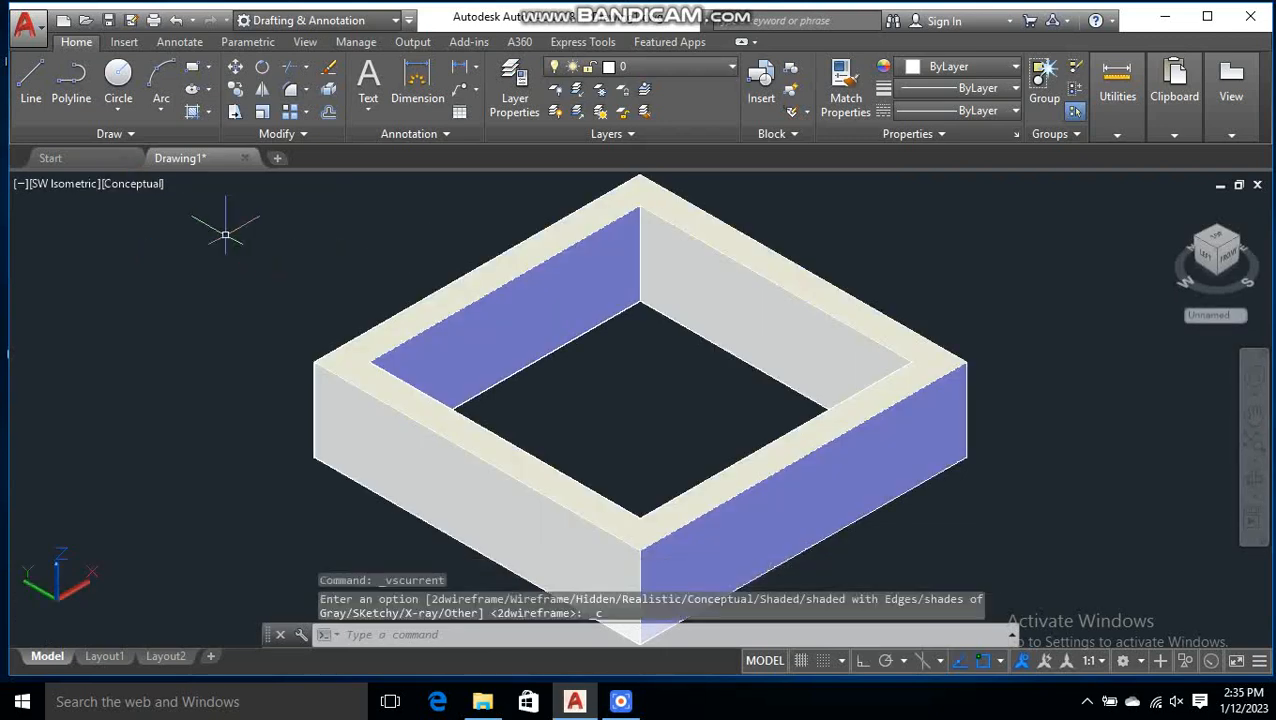
{"action": "left_click", "coordinate": [121, 183]}
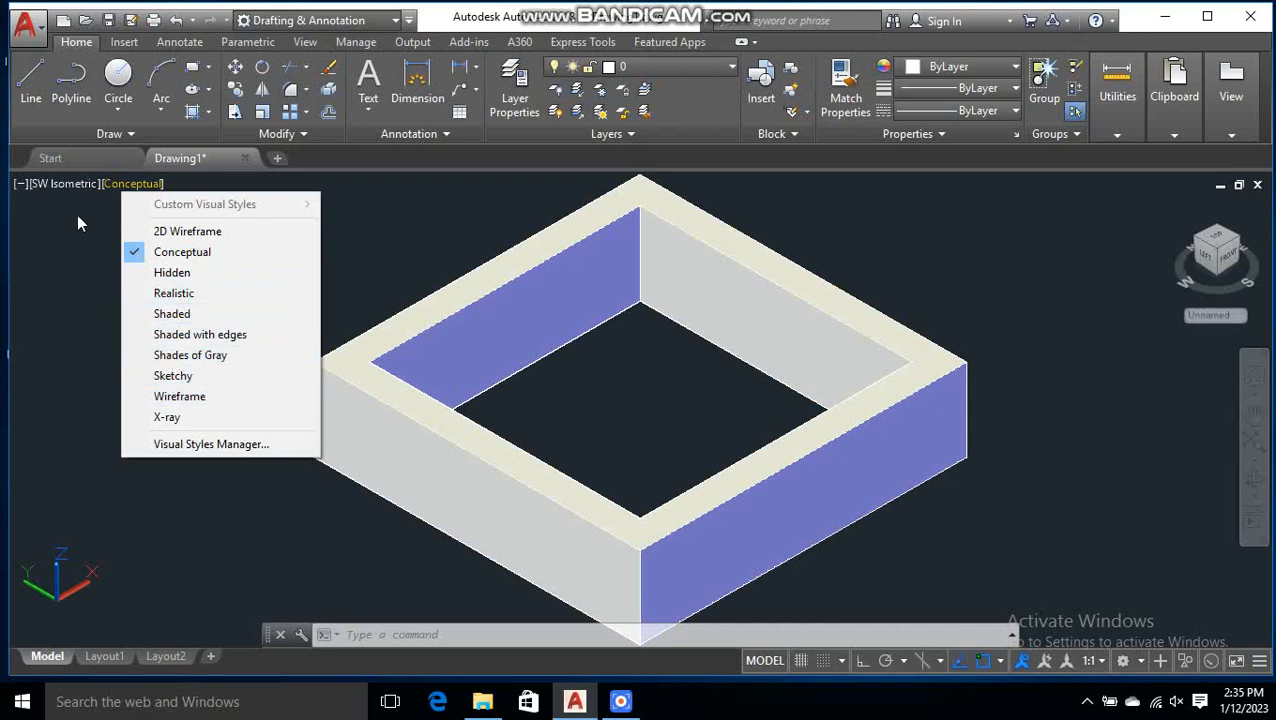
{"action": "left_click", "coordinate": [125, 200]}
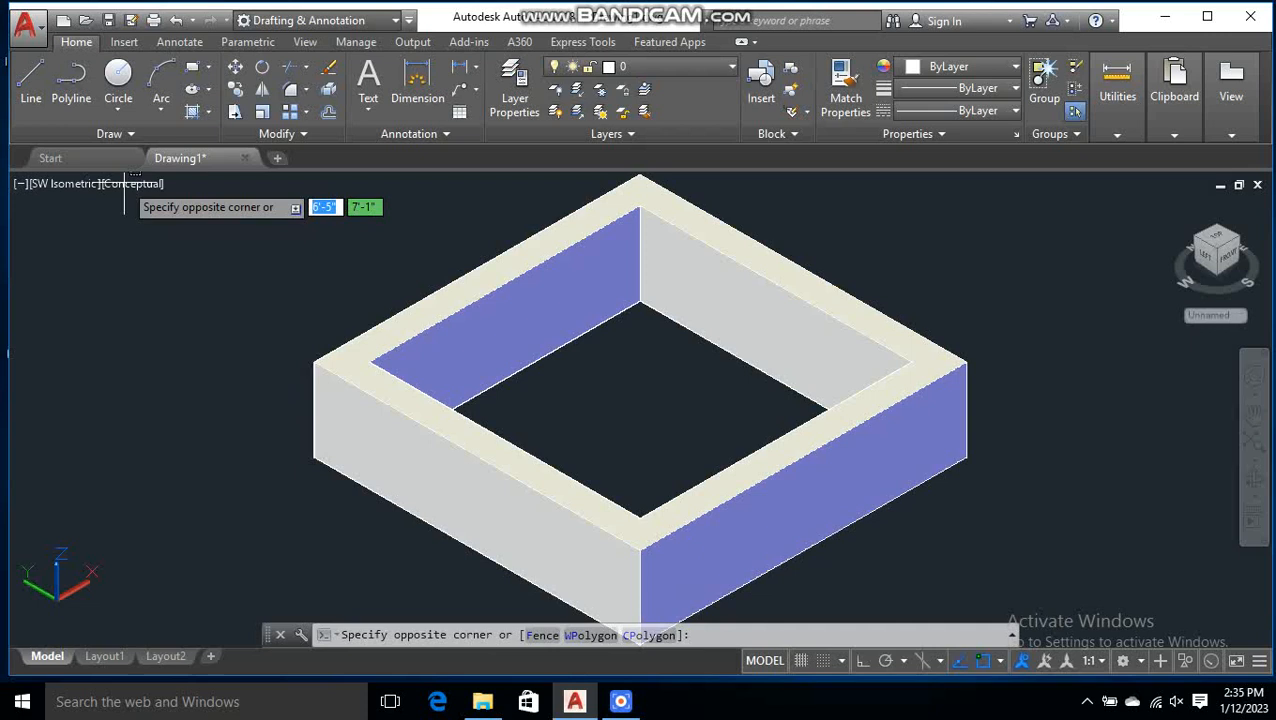
{"action": "left_click", "coordinate": [66, 183]}
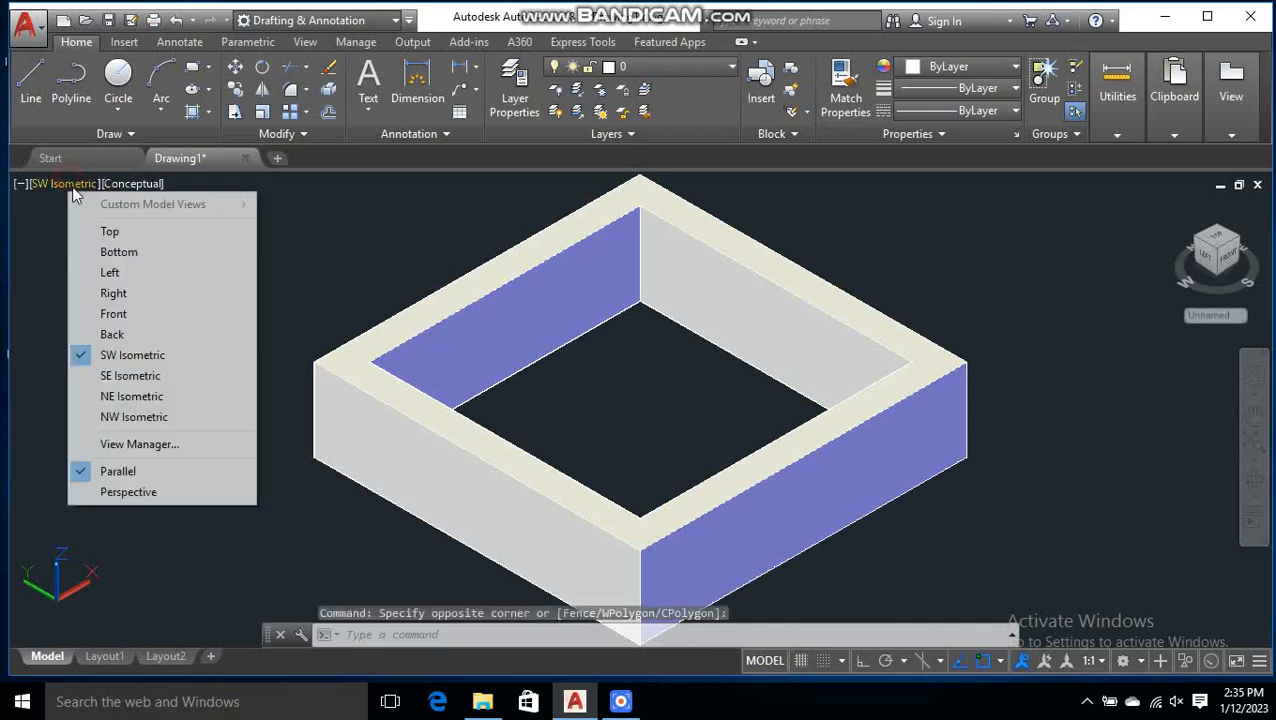
{"action": "left_click", "coordinate": [131, 185]}
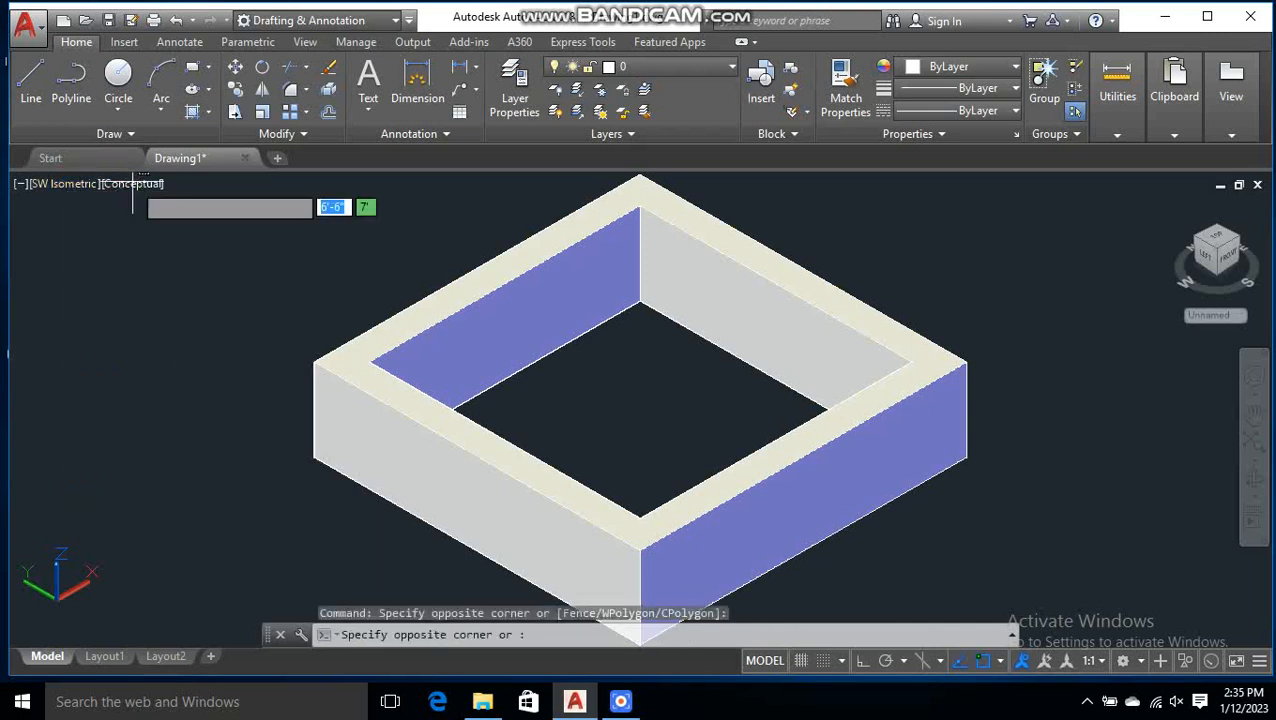
{"action": "left_click", "coordinate": [140, 201]}
{"action": "left_click", "coordinate": [128, 184]}
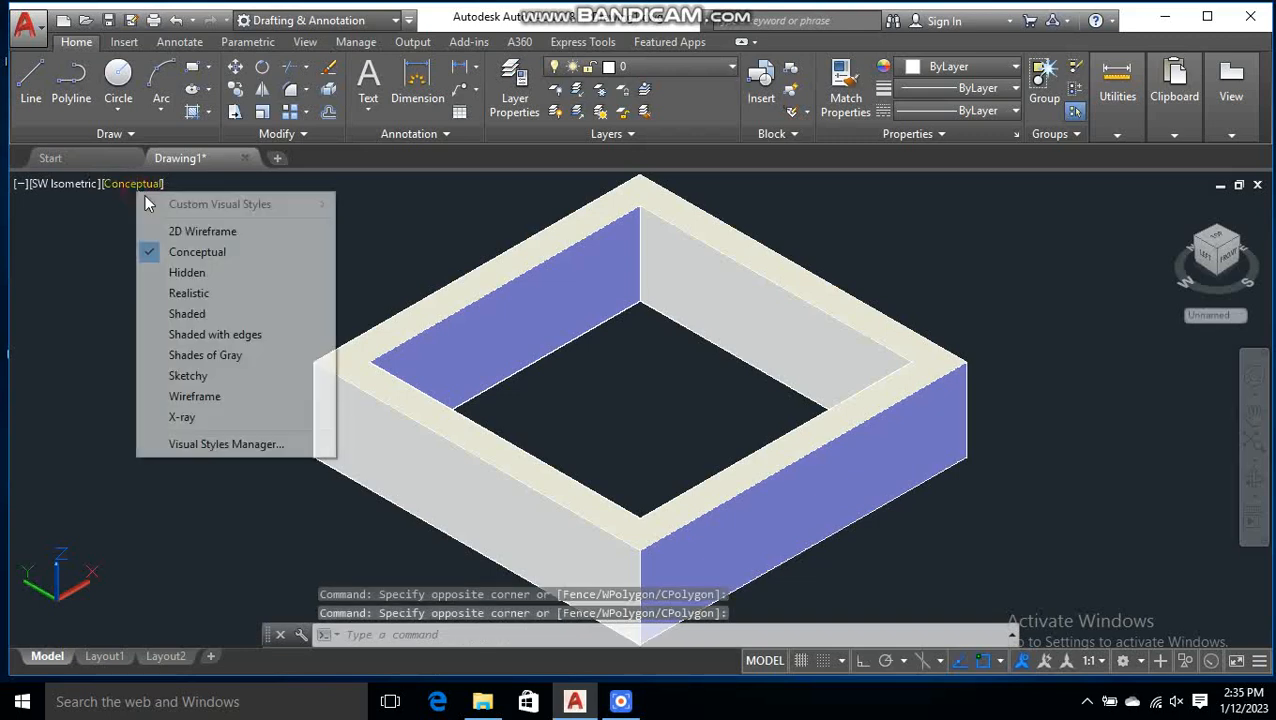
{"action": "left_click", "coordinate": [190, 231]}
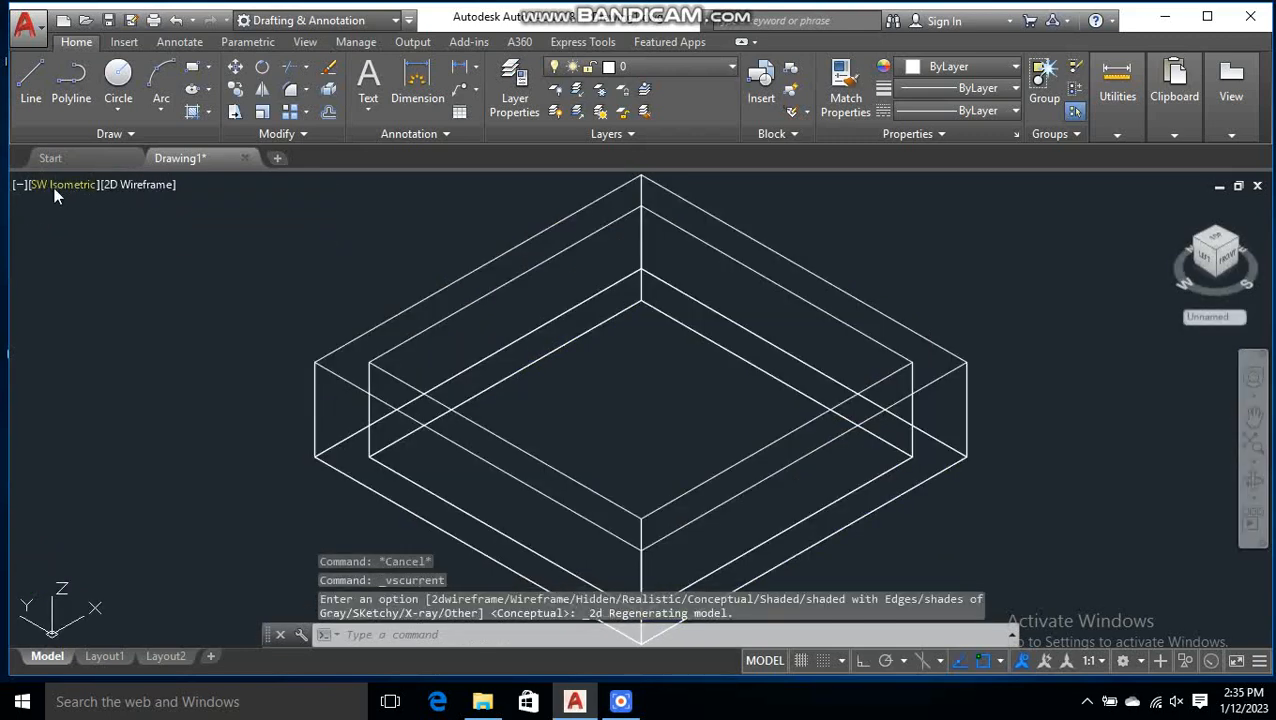
Step: Set the model view of the walled square to Top
{"action": "left_click", "coordinate": [55, 184]}
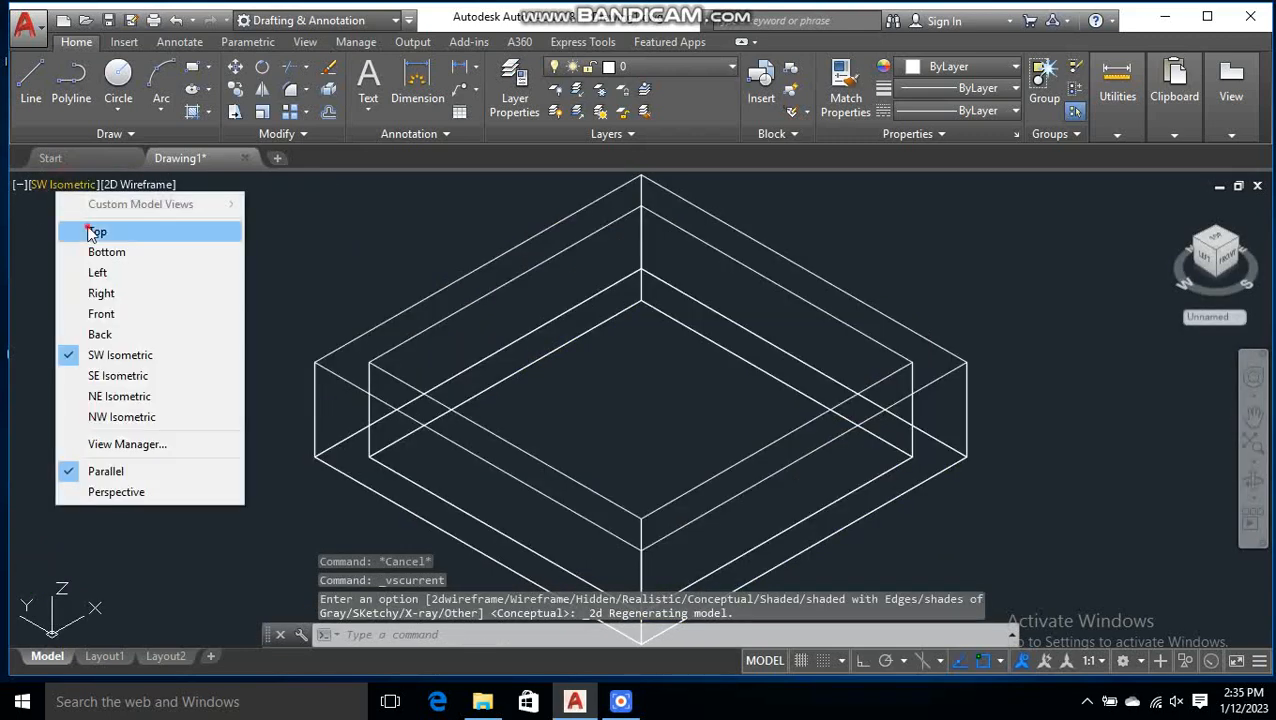
{"action": "left_click", "coordinate": [86, 227]}
{"action": "scroll", "coordinate": [313, 292], "scroll_direction": "down", "scroll_amount": 4}
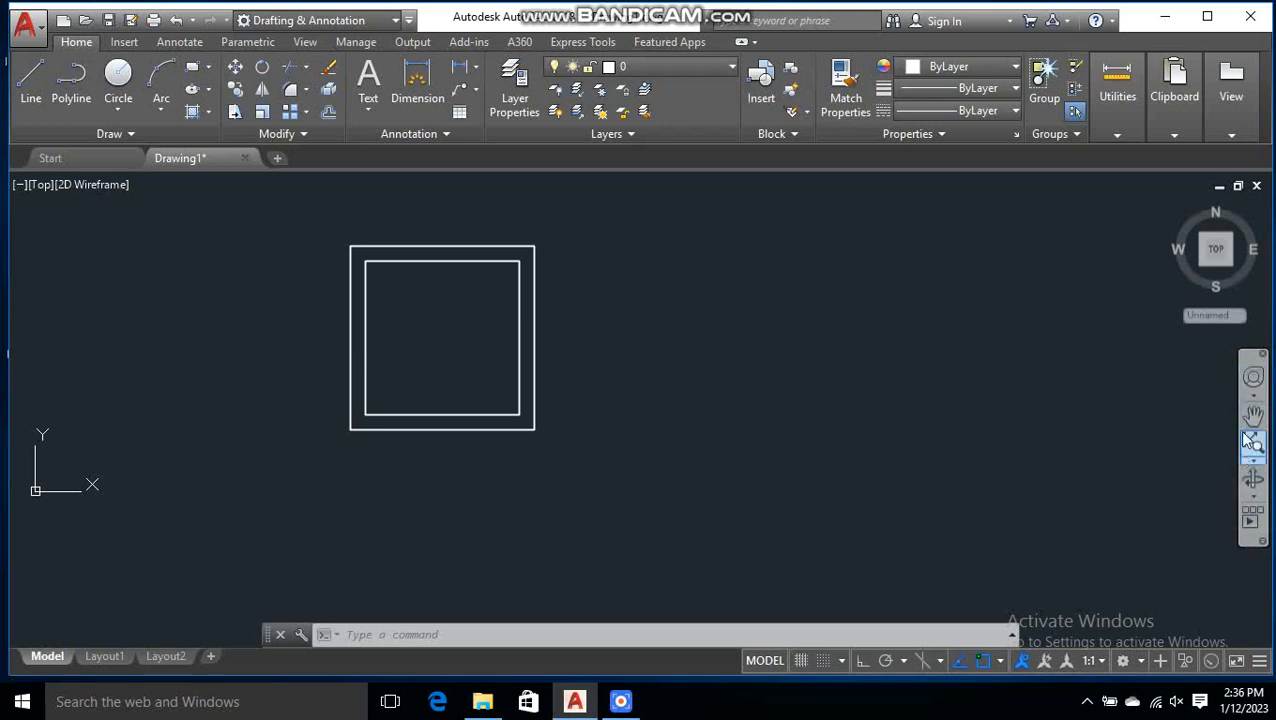
Step: Display and dismiss the full navigation SteeringWheel, and shift the drawing slightly with the Pan tool
{"action": "left_click", "coordinate": [1253, 377]}
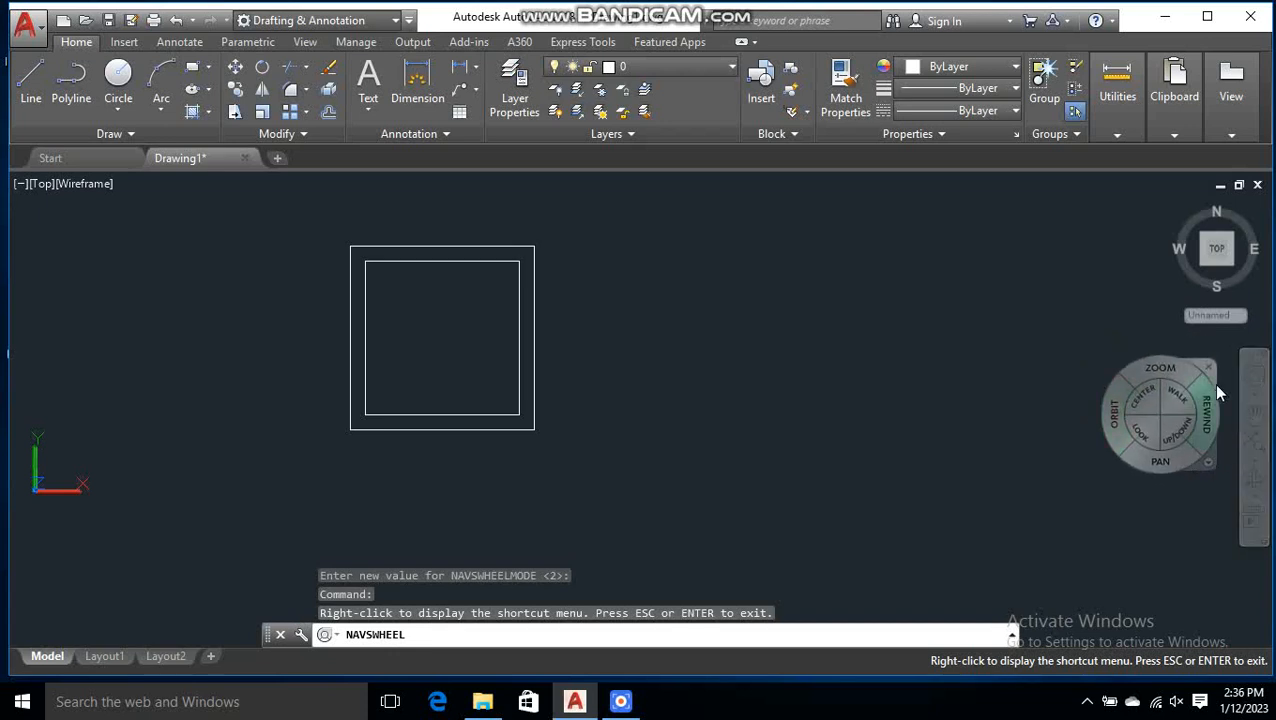
{"action": "left_click", "coordinate": [1208, 368]}
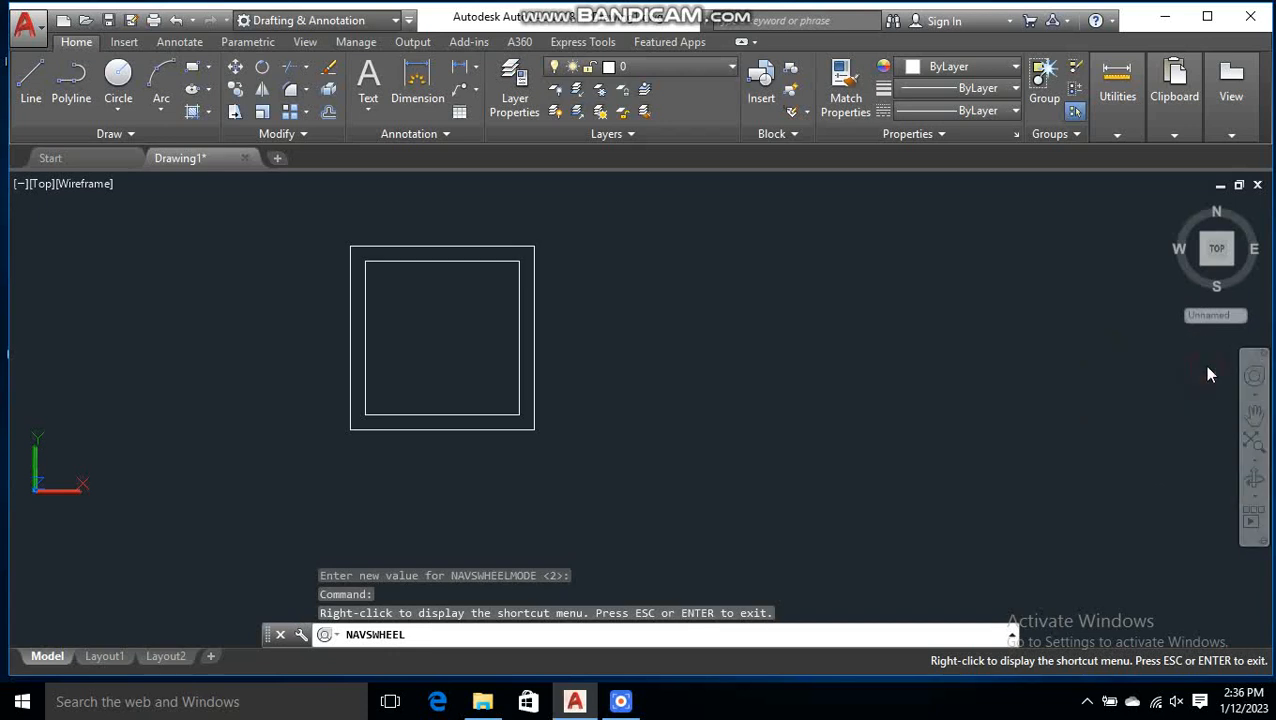
{"action": "left_click", "coordinate": [1253, 418]}
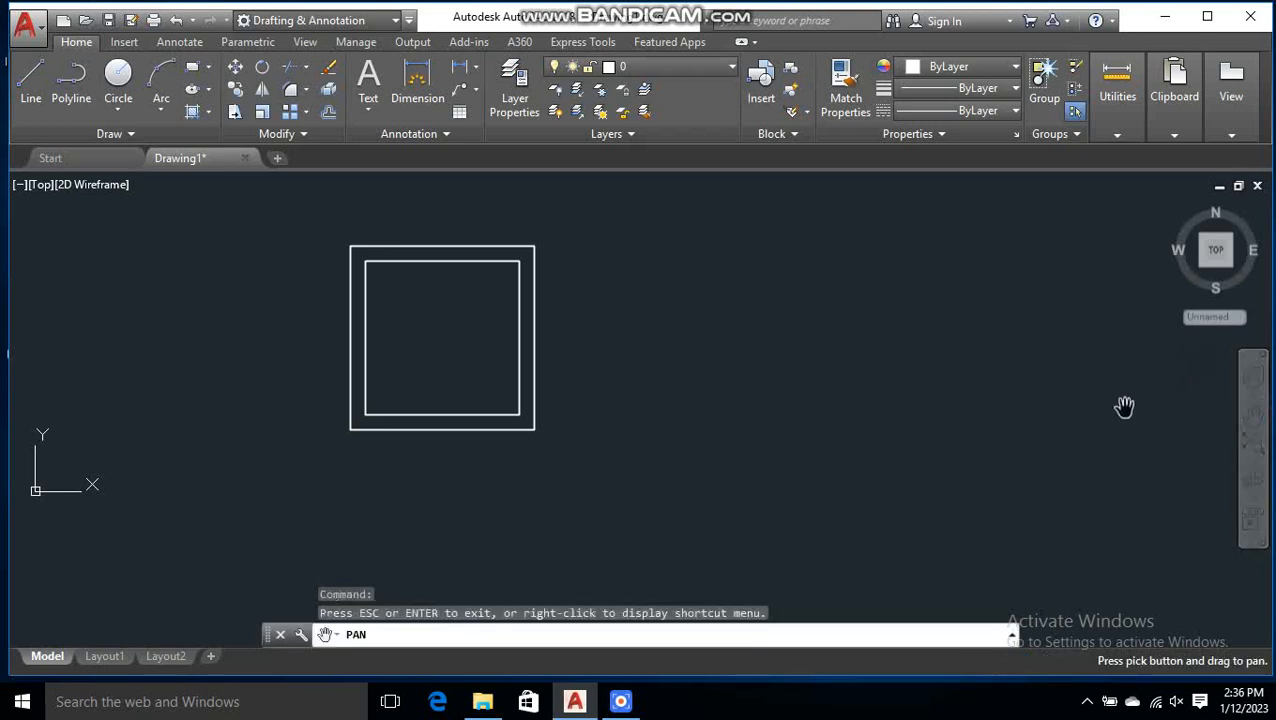
{"action": "mouse_move", "coordinate": [942, 387]}
{"action": "left_mouse_down"}
{"action": "mouse_move", "coordinate": [783, 376]}
{"action": "mouse_move", "coordinate": [906, 387]}
{"action": "mouse_move", "coordinate": [850, 399]}
{"action": "mouse_move", "coordinate": [880, 402]}
{"action": "left_mouse_up"}
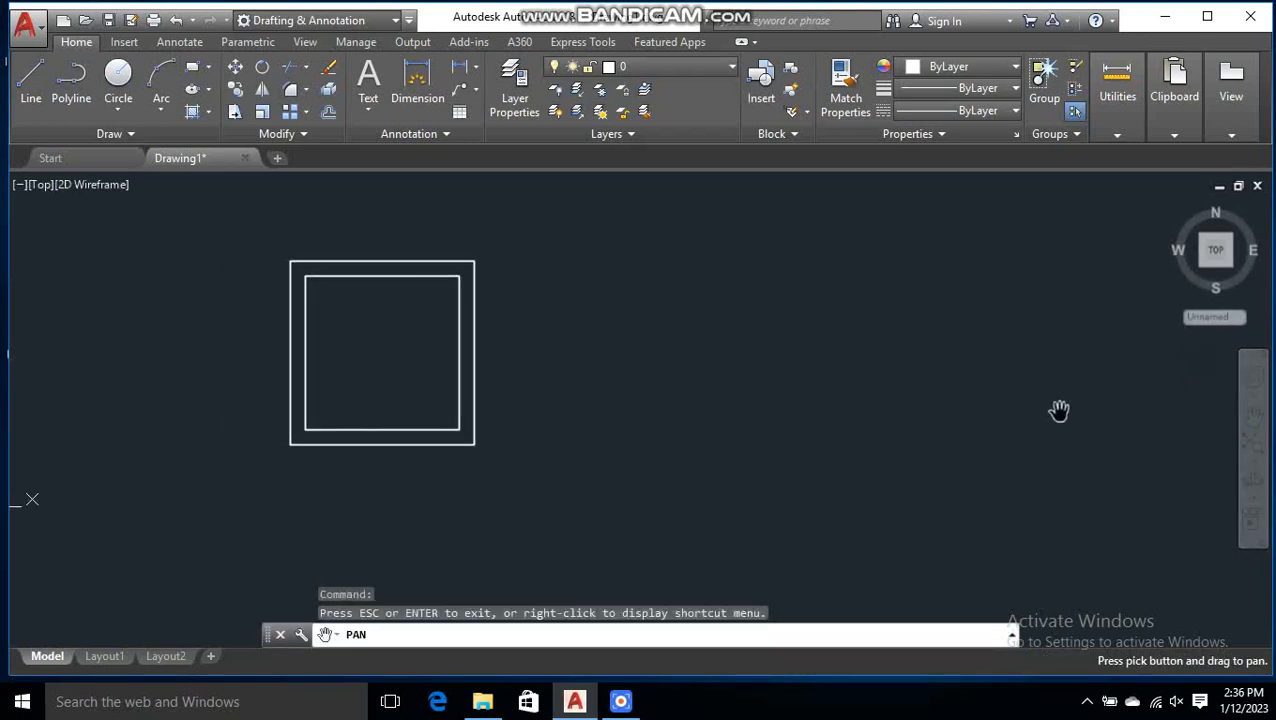
{"action": "key", "text": "Escape"}
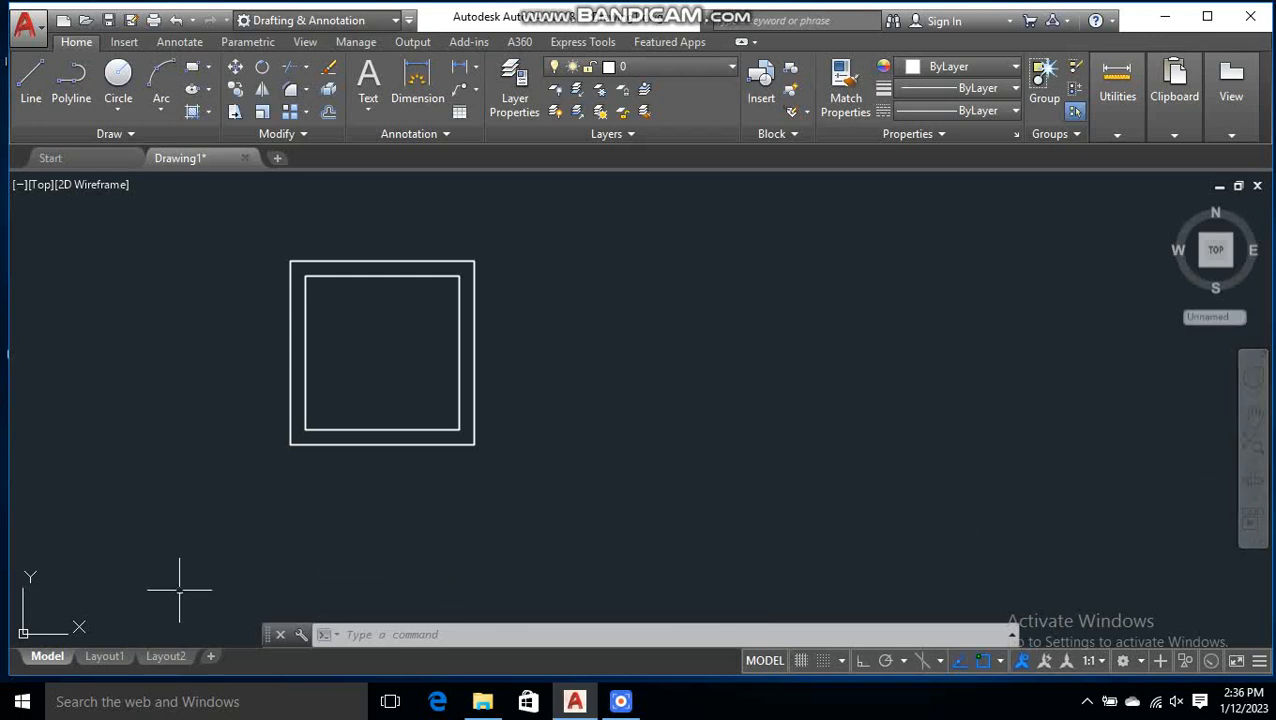
Step: Start the LINE command from the command-line suggestions and cancel it without drawing anything
{"action": "left_click", "coordinate": [500, 637]}
{"action": "type", "text": "LINe"}
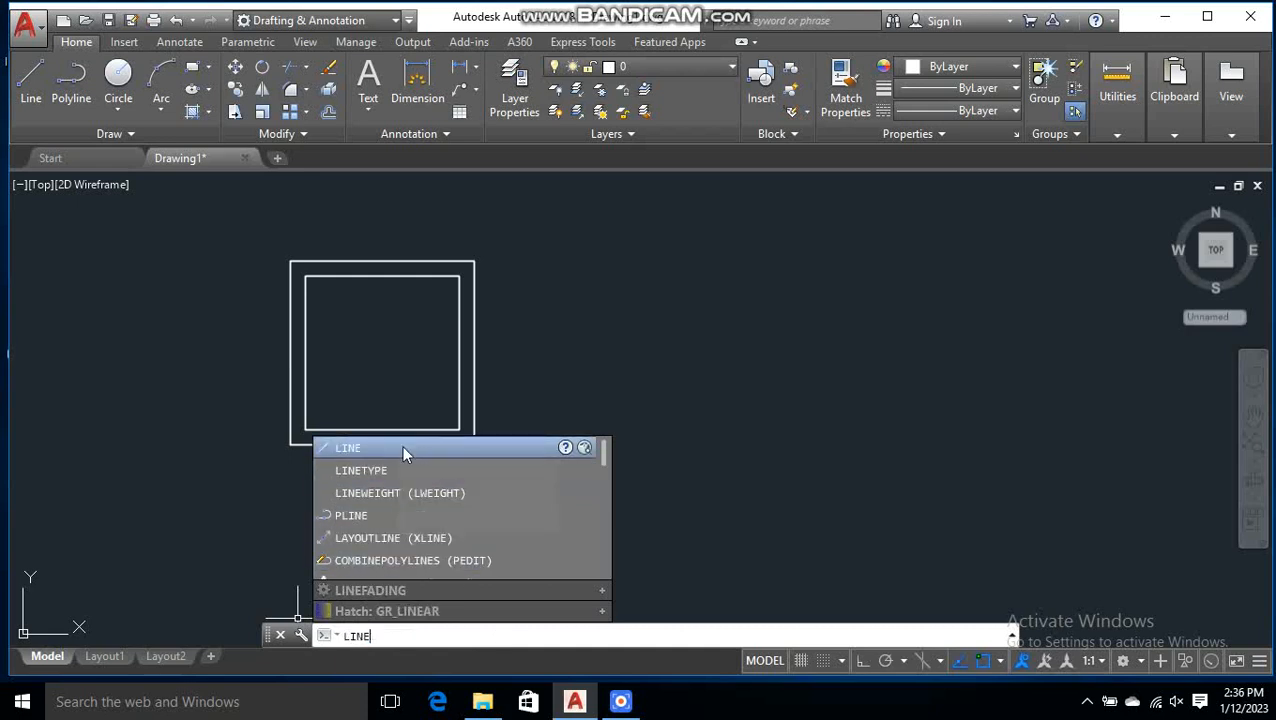
{"action": "left_click", "coordinate": [402, 447]}
{"action": "key", "text": "Escape"}
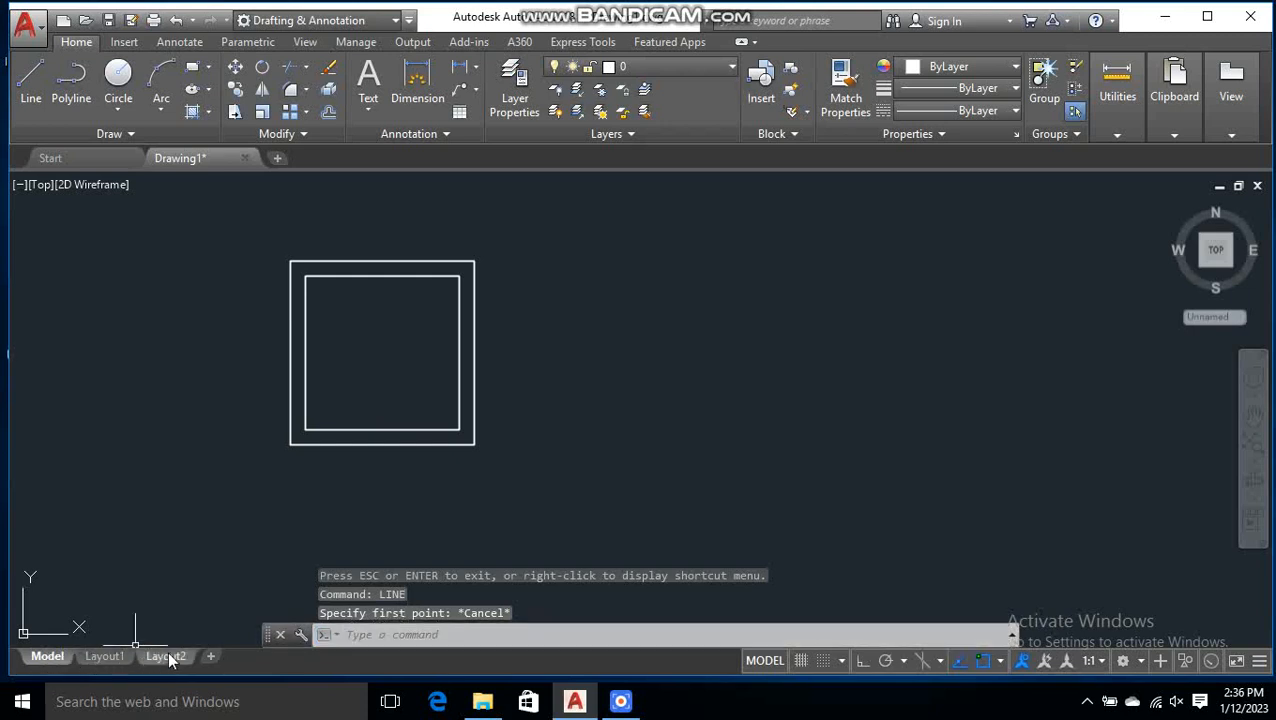
Step: View the walled square on the Layout2 sheet and return to model space
{"action": "mouse_move", "coordinate": [121, 661]}
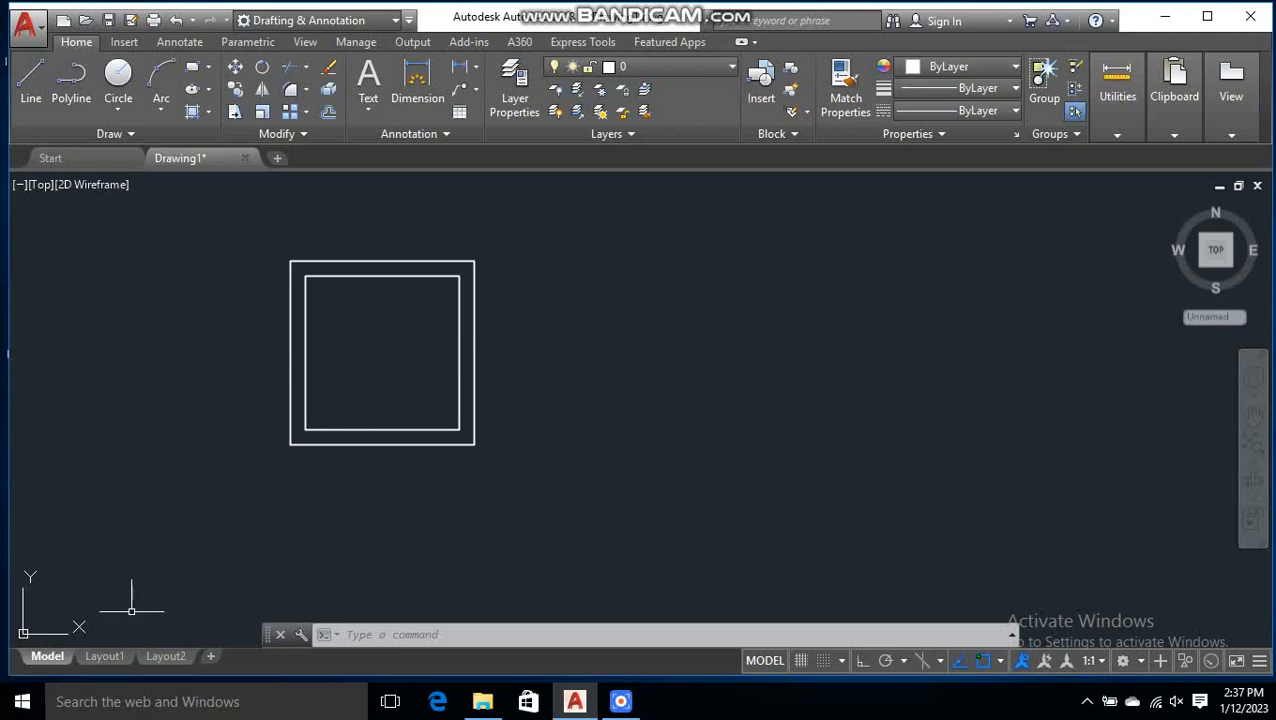
{"action": "left_click", "coordinate": [163, 655]}
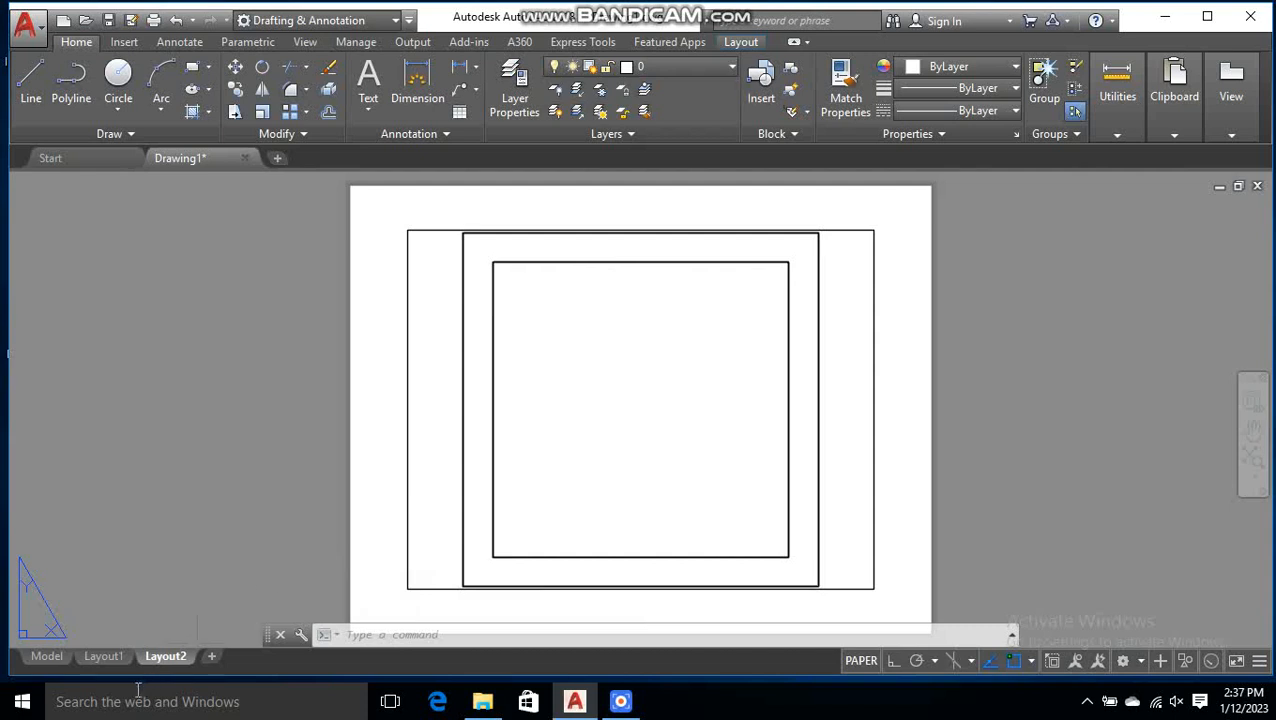
{"action": "left_click", "coordinate": [47, 656]}
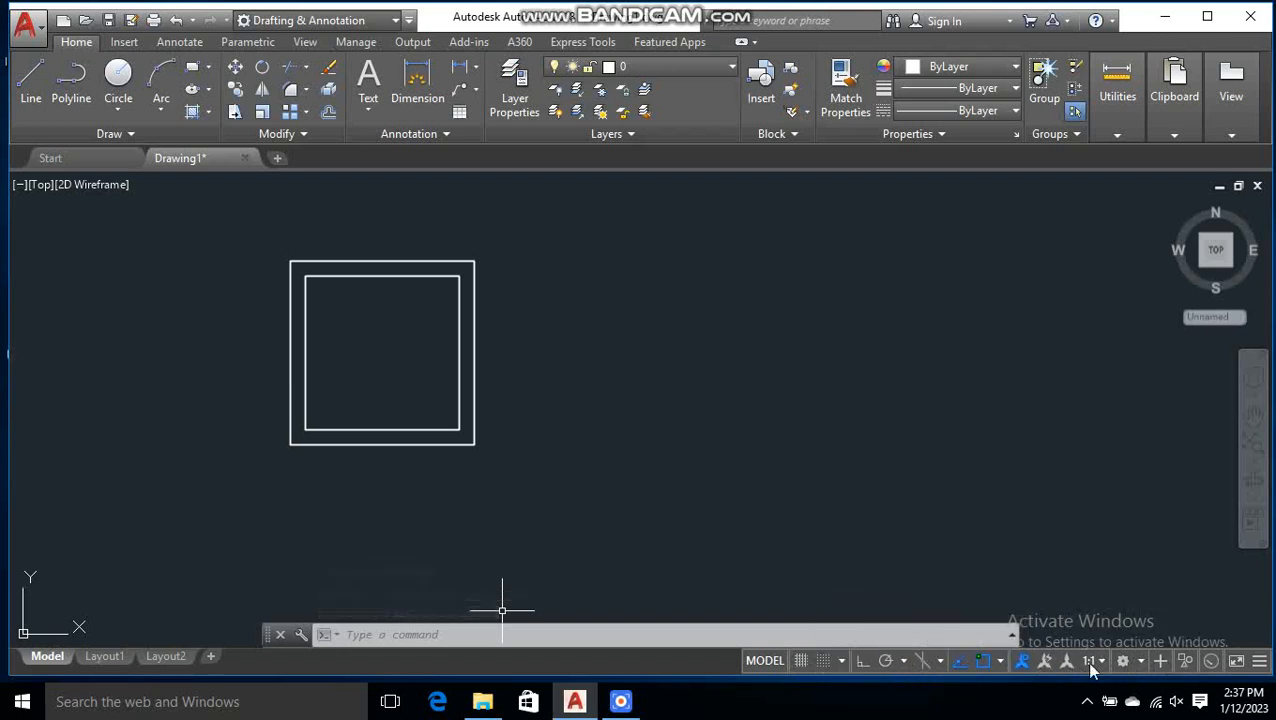
Step: Switch the drawing grid on and off, and do the same with Ortho mode
{"action": "left_click", "coordinate": [801, 661]}
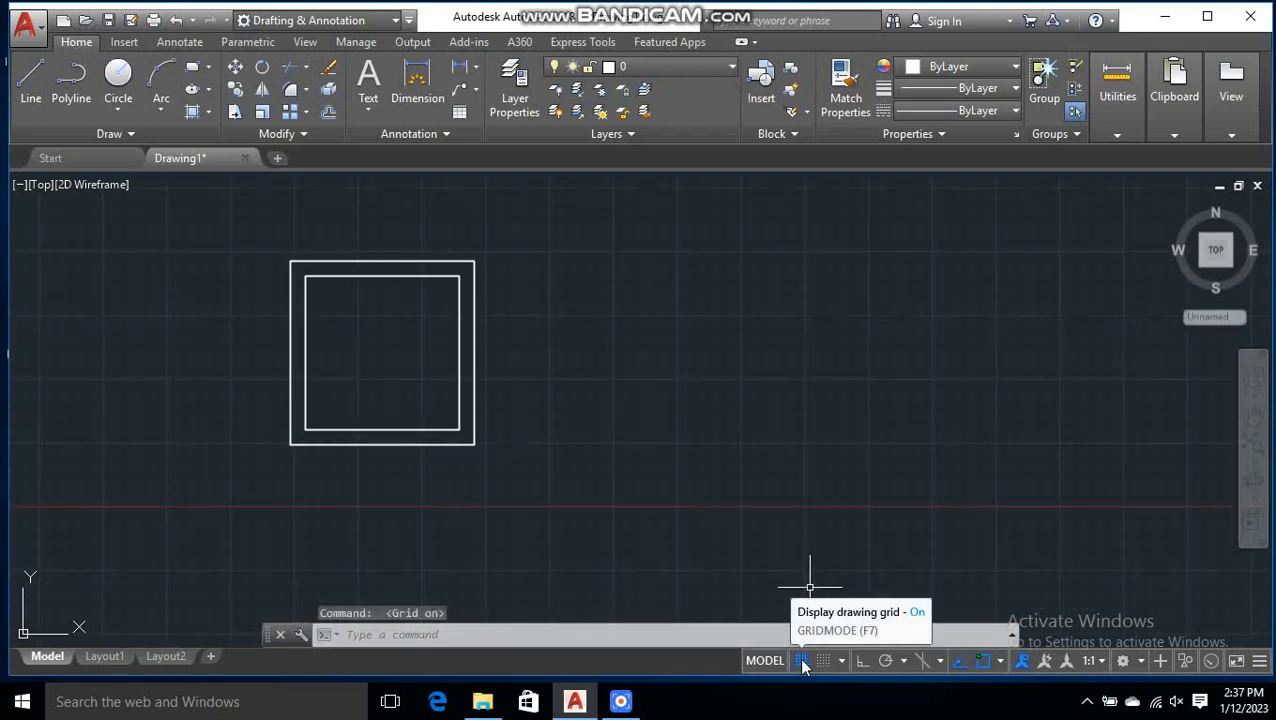
{"action": "left_click", "coordinate": [803, 663]}
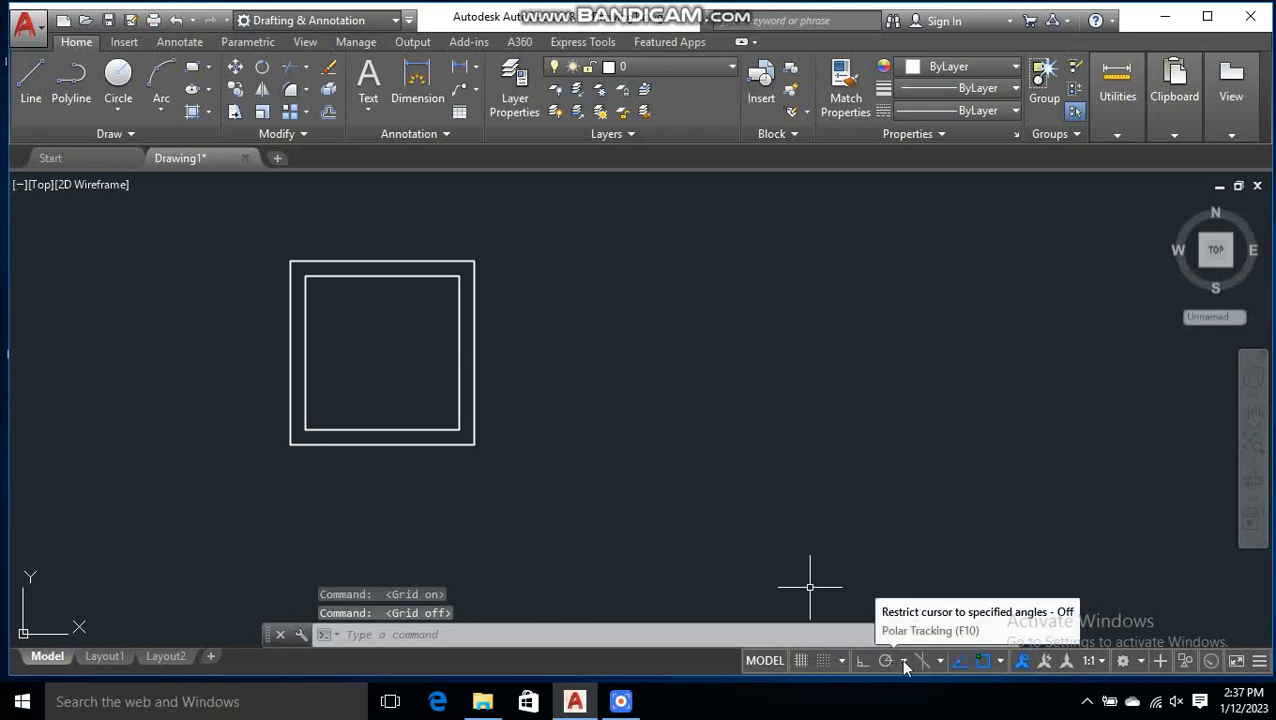
{"action": "left_click", "coordinate": [860, 662]}
{"action": "left_click", "coordinate": [862, 661]}
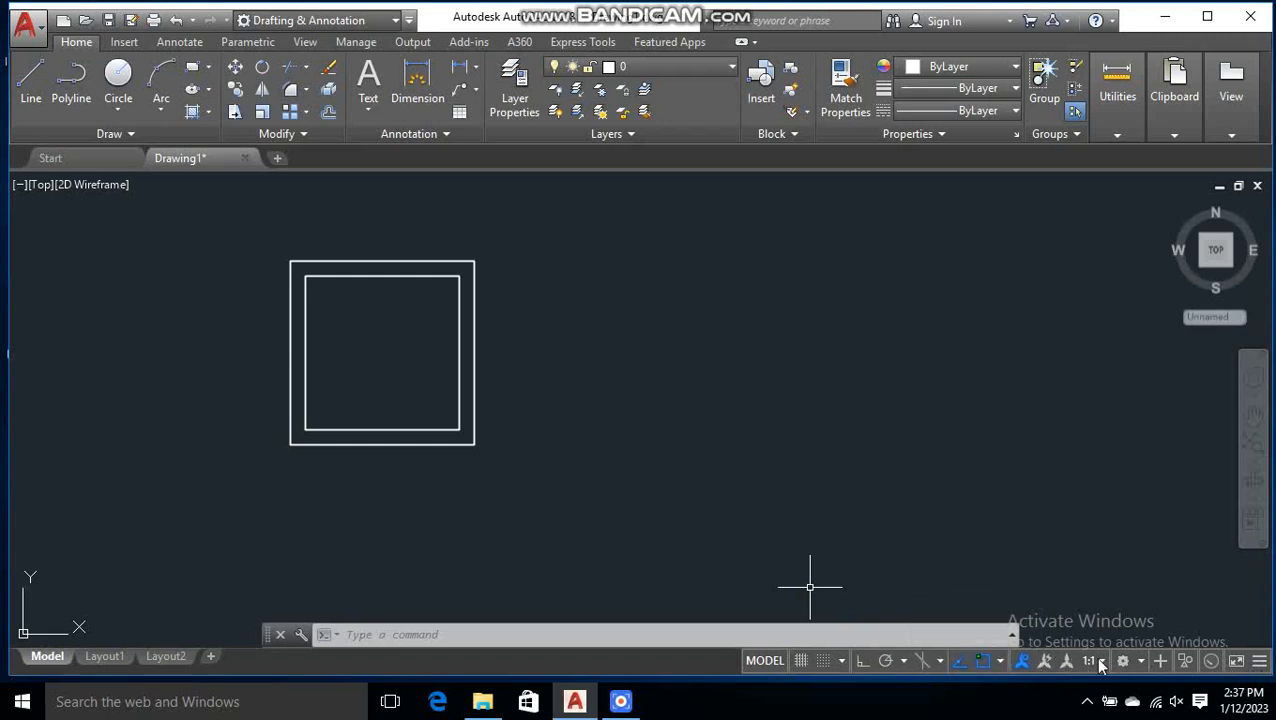
Step: Look over the status bar customization options and close the list unchanged
{"action": "left_click", "coordinate": [1259, 667]}
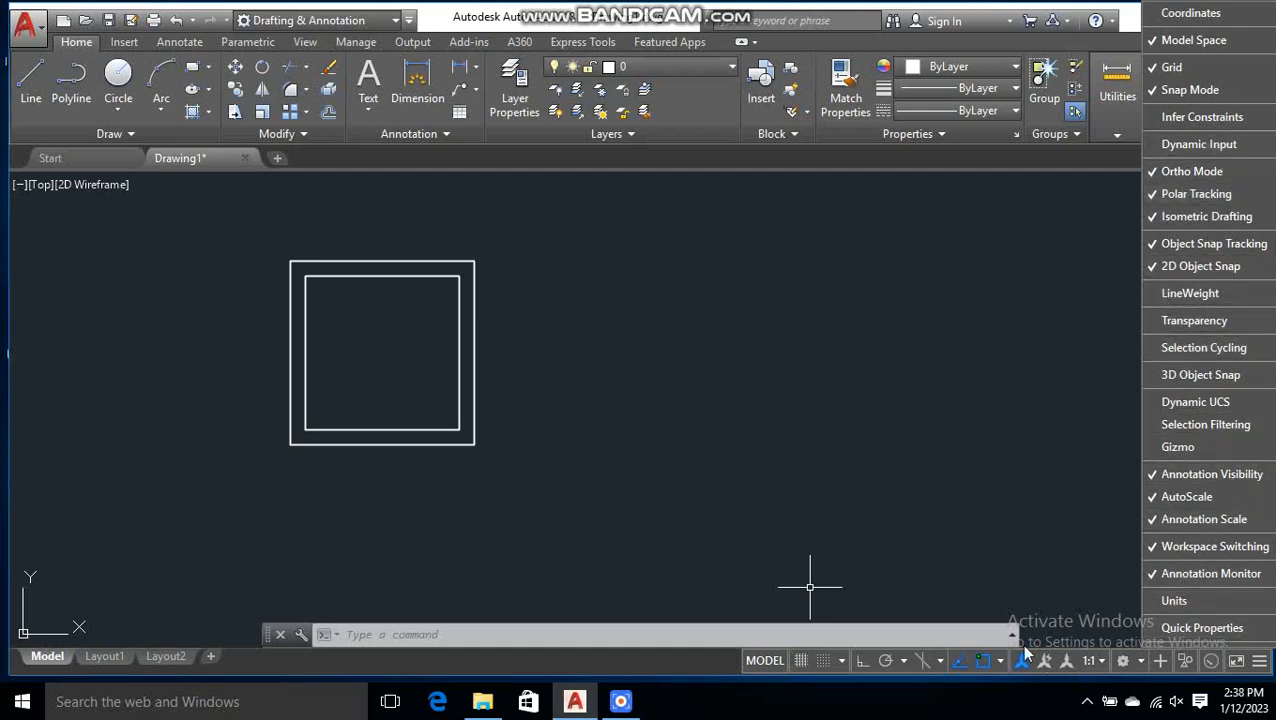
{"action": "left_click", "coordinate": [1259, 666]}
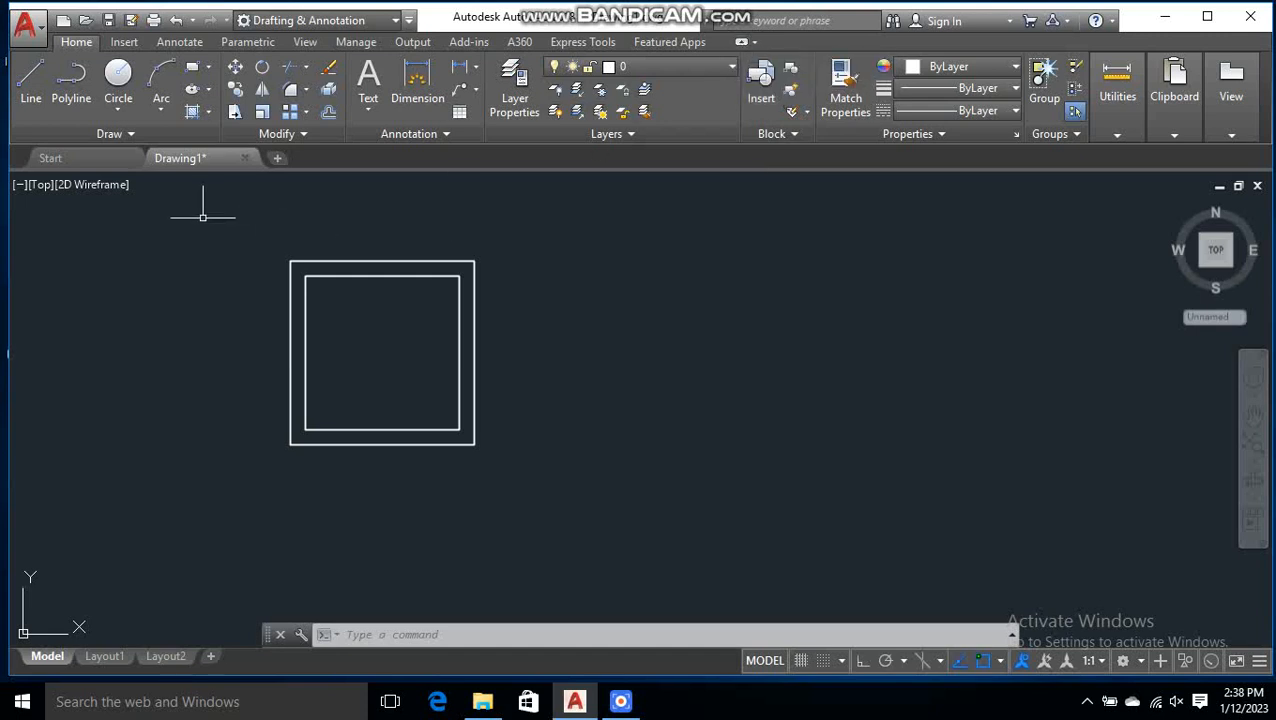
Step: Try a window lasso and a rectangular selection window across the walled square
{"action": "mouse_move", "coordinate": [203, 220]}
{"action": "left_mouse_down"}
{"action": "mouse_move", "coordinate": [669, 441]}
{"action": "mouse_move", "coordinate": [660, 436]}
{"action": "left_mouse_up"}
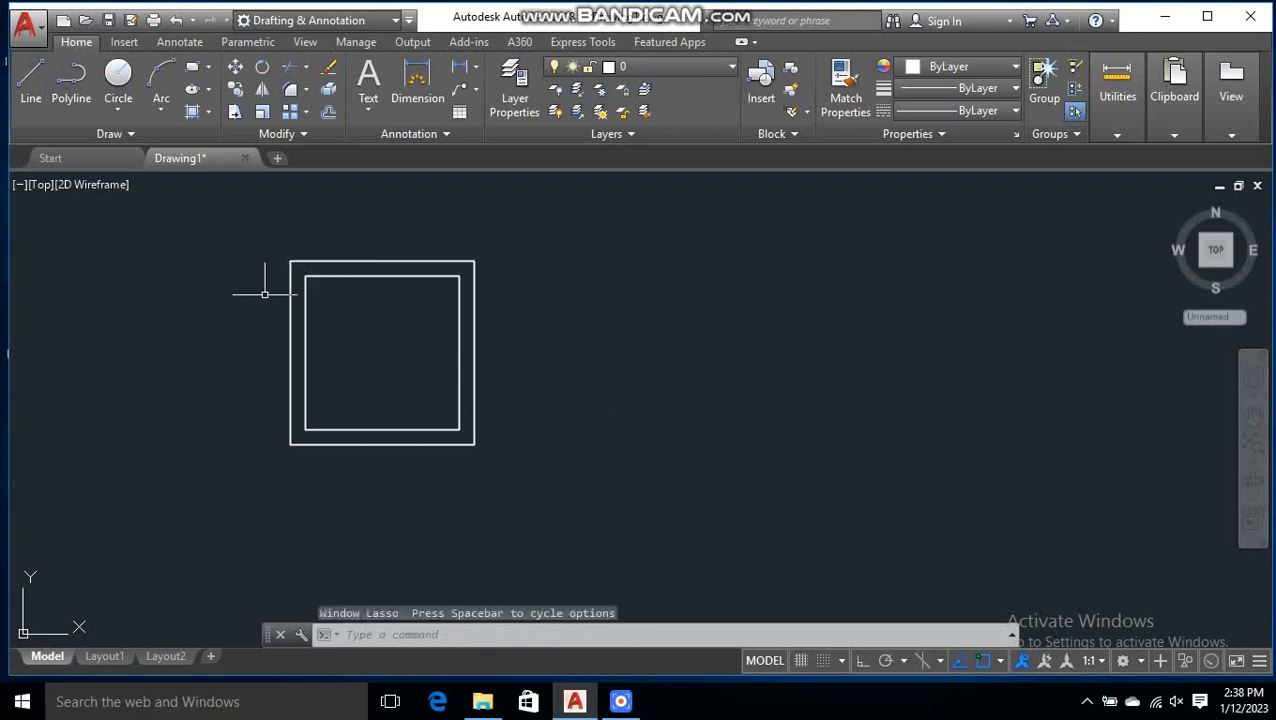
{"action": "left_click", "coordinate": [225, 257]}
{"action": "left_click", "coordinate": [657, 385]}
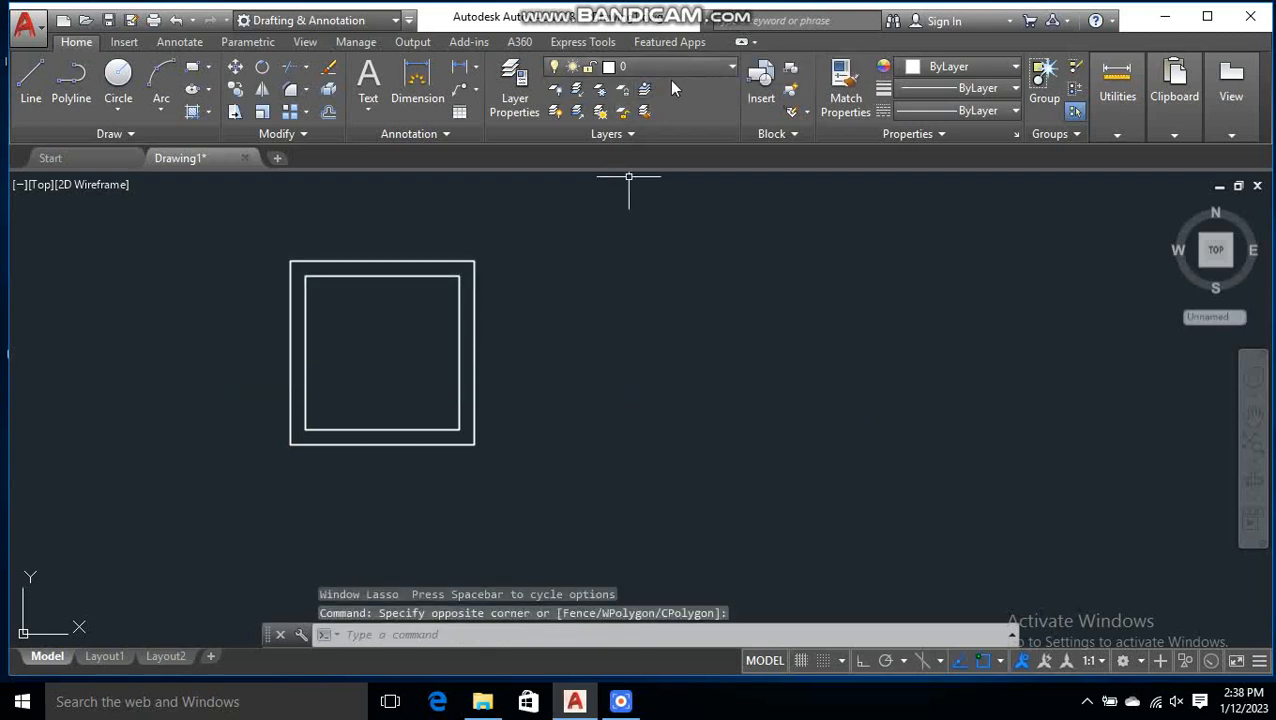
Step: Cycle the ribbon through its minimized display states, including panel buttons only and tabs only
{"action": "left_click", "coordinate": [740, 43]}
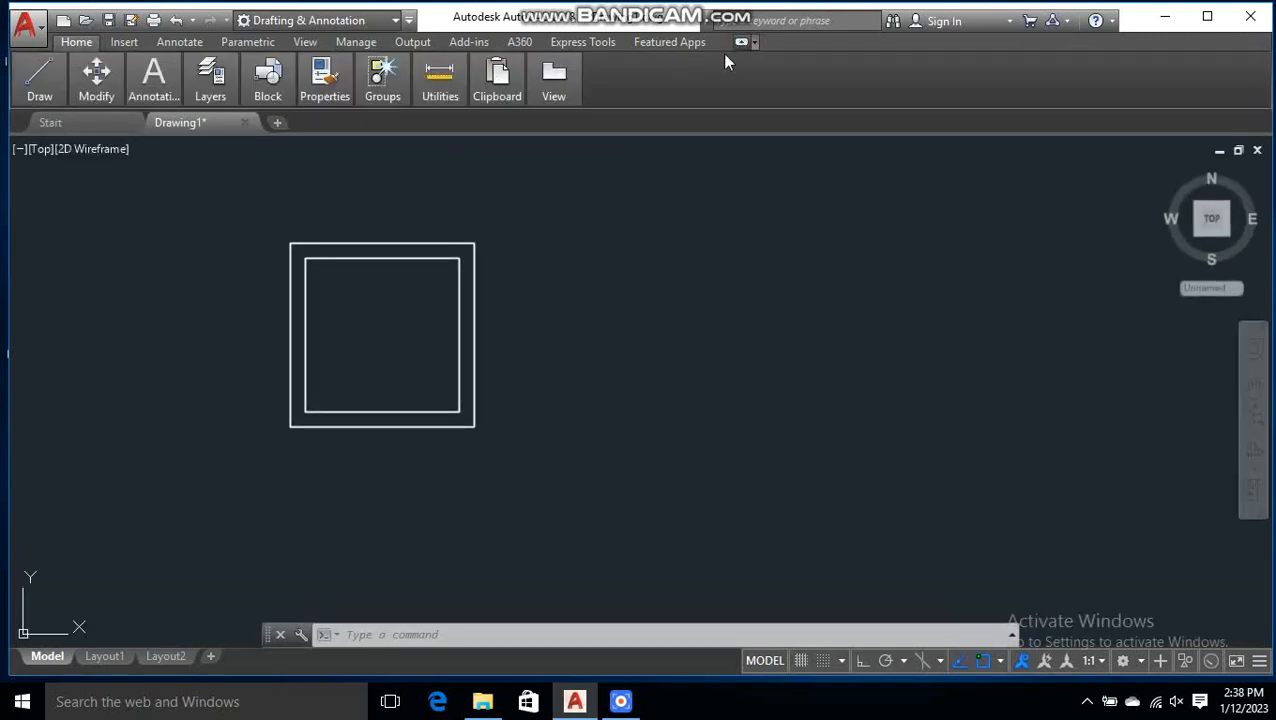
{"action": "left_click", "coordinate": [740, 43]}
{"action": "left_click", "coordinate": [740, 43]}
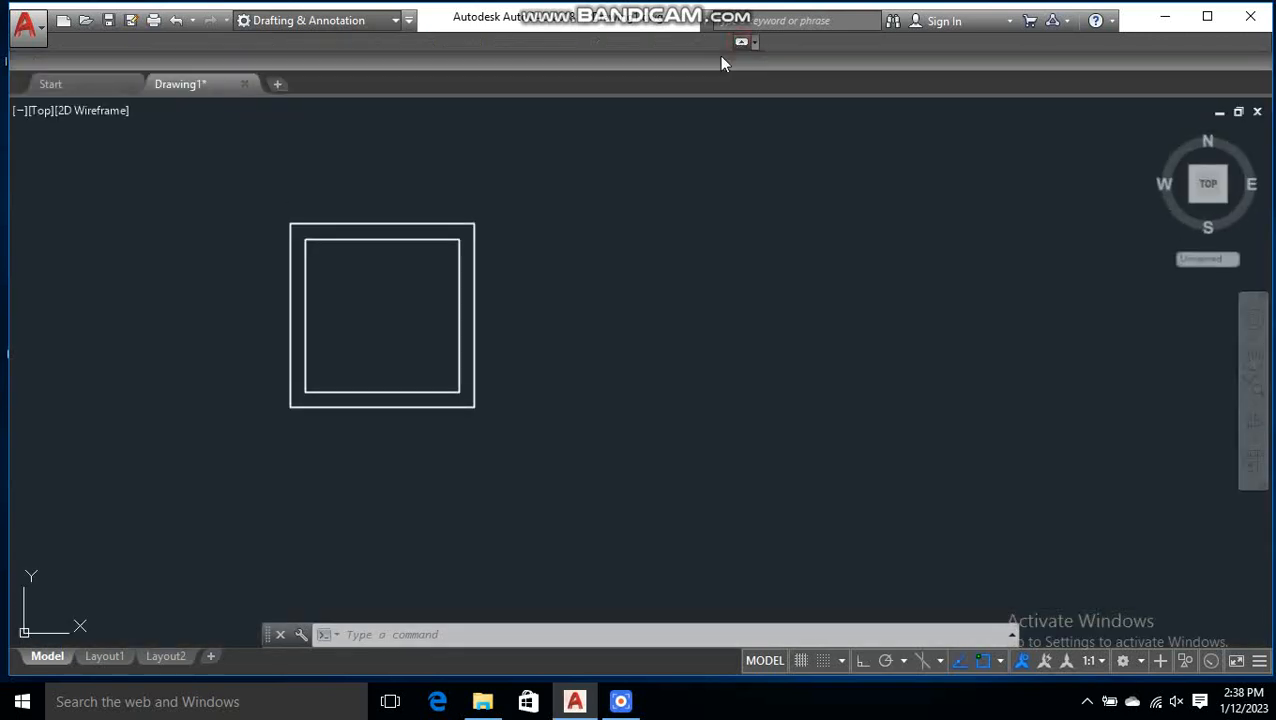
{"action": "left_click", "coordinate": [740, 42]}
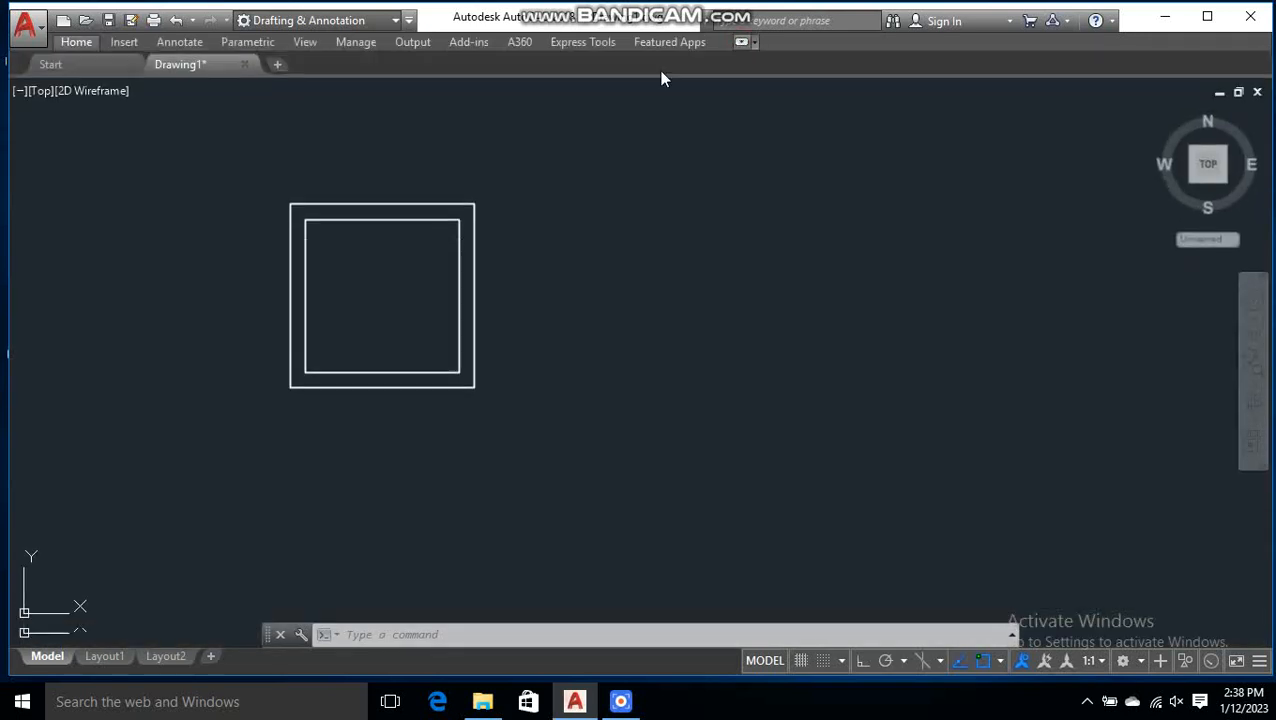
{"action": "left_click", "coordinate": [741, 43]}
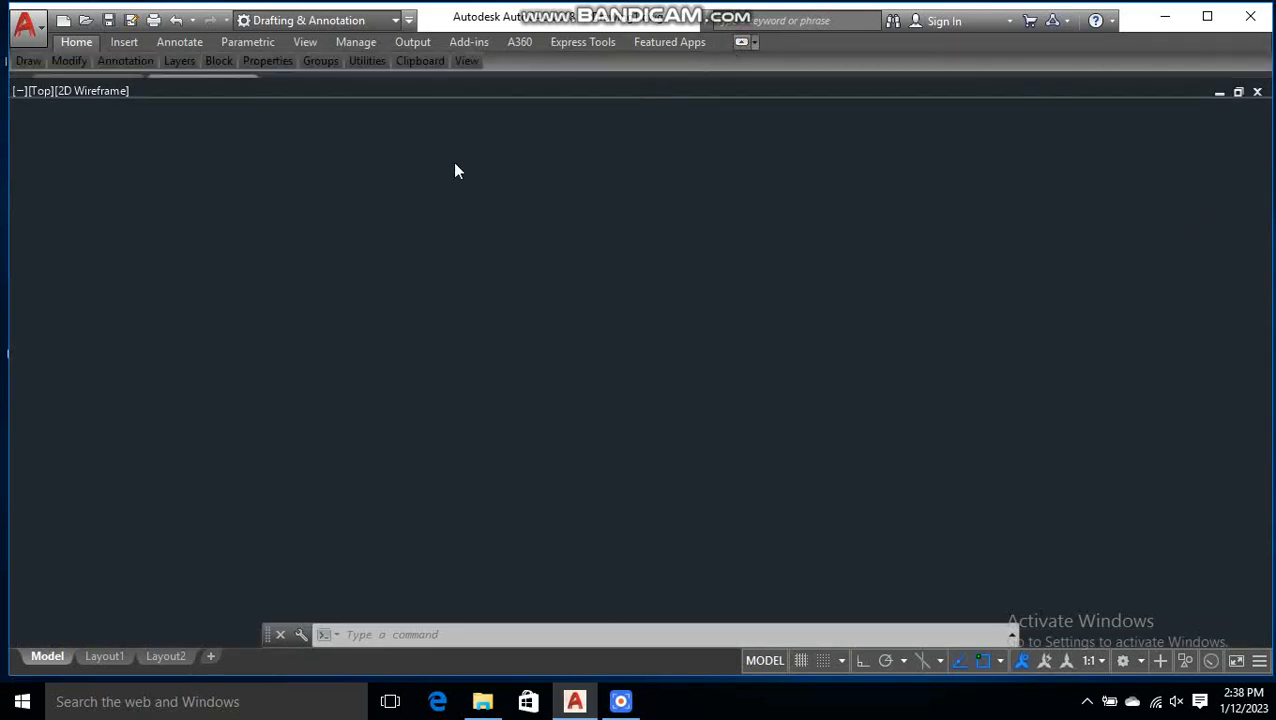